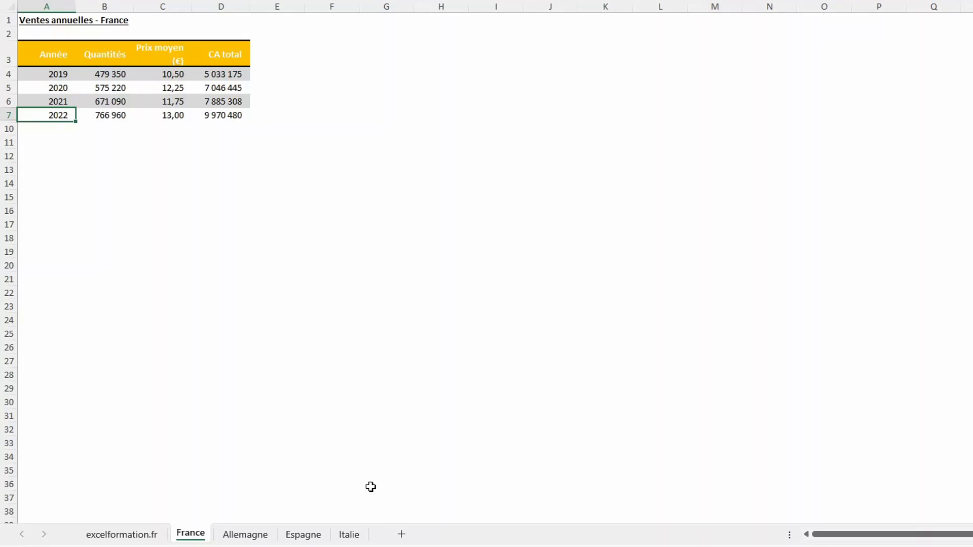
- Insert an empty 2D clustered column chart on the excelformation.fr sheet
{"action": "left_click", "coordinate": [139, 537]}
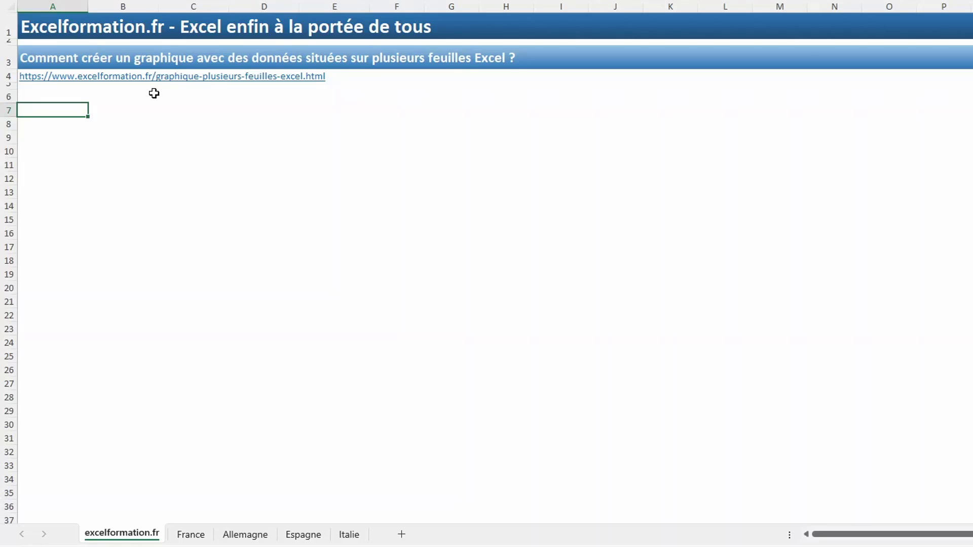
{"action": "left_click", "coordinate": [154, 93]}
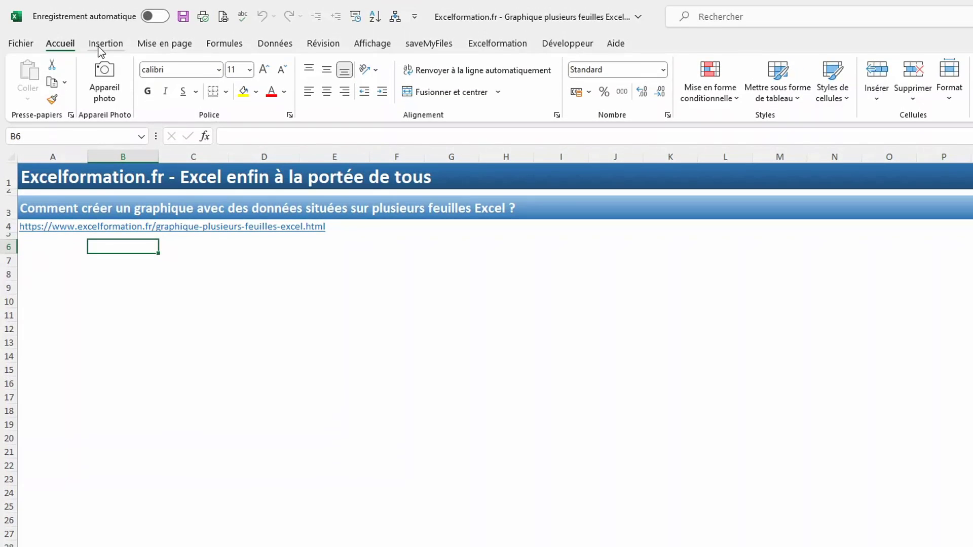
{"action": "left_click", "coordinate": [99, 46]}
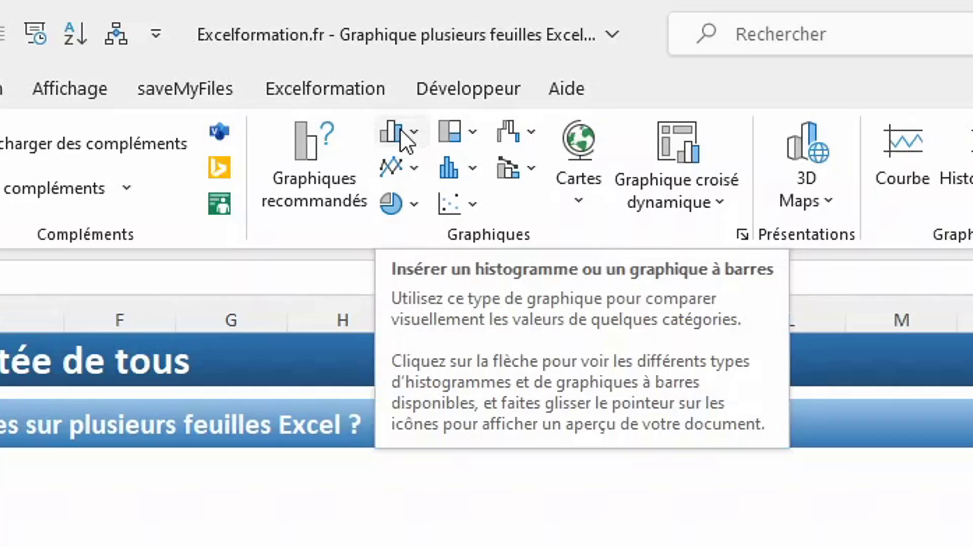
{"action": "left_click", "coordinate": [398, 133]}
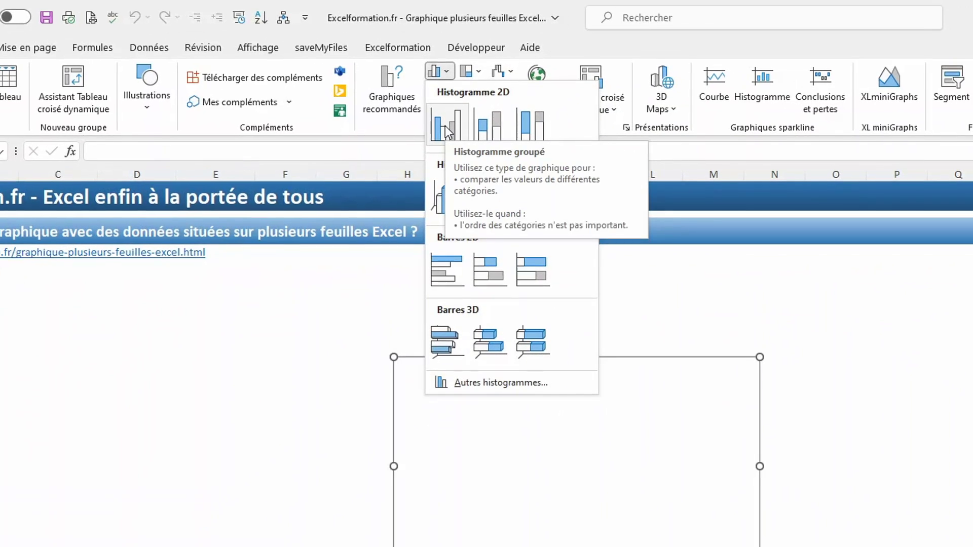
{"action": "left_click", "coordinate": [445, 126]}
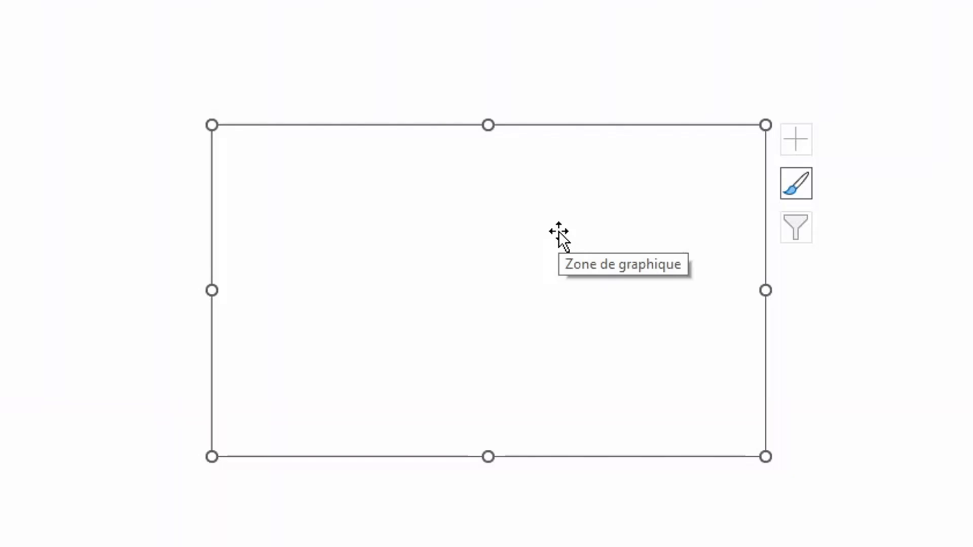
- Add a chart data series named from cell A1 of the France sheet, with its CA total values in D4:D7
{"action": "right_click", "coordinate": [558, 231]}
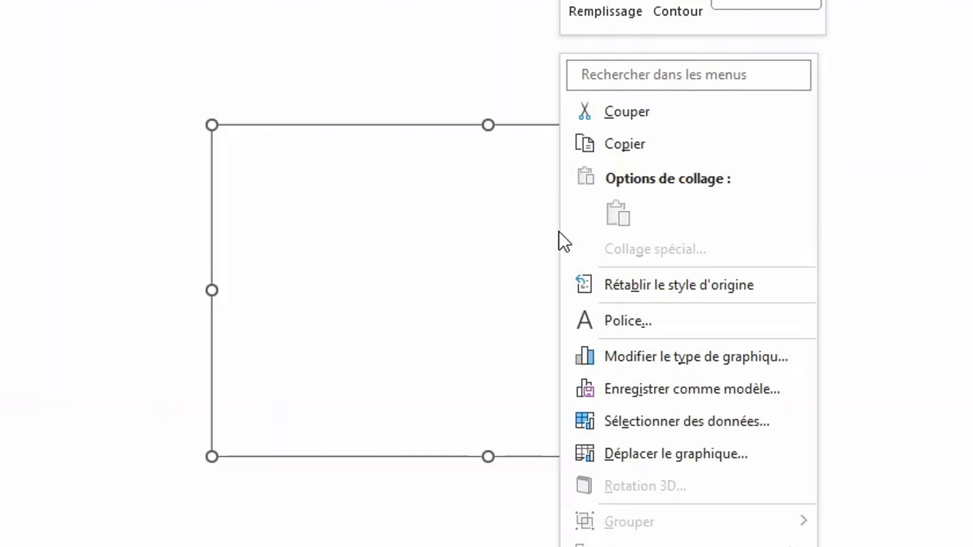
{"action": "left_click", "coordinate": [687, 425]}
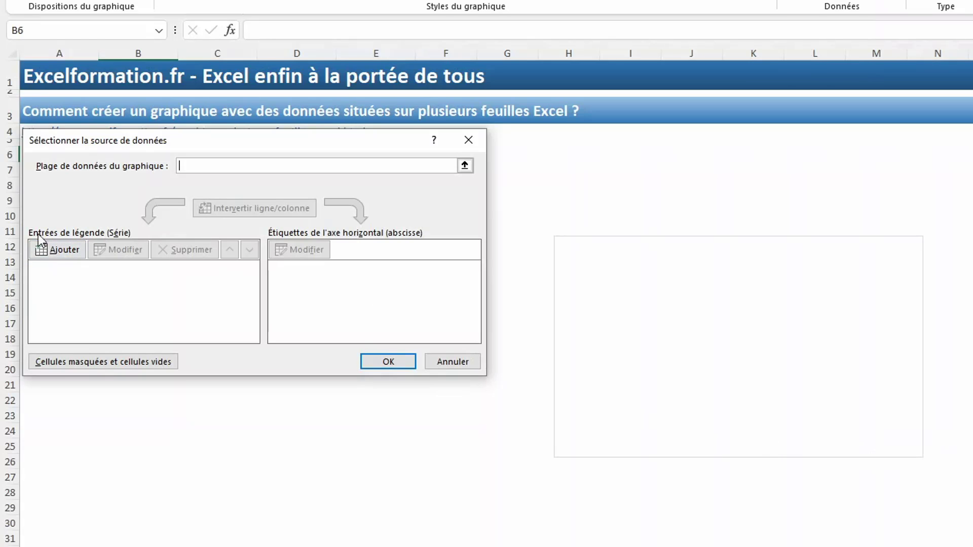
{"action": "left_click", "coordinate": [71, 251]}
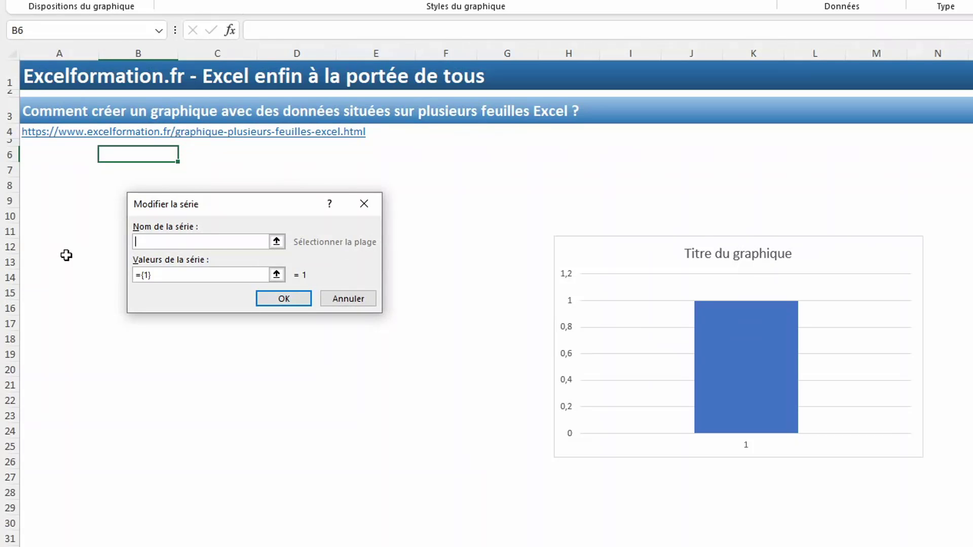
{"action": "left_click", "coordinate": [190, 537]}
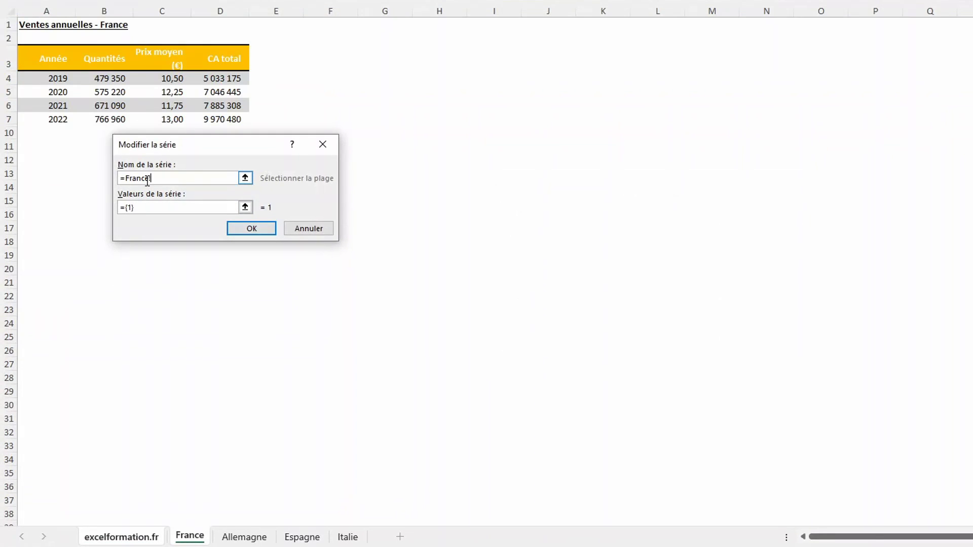
{"action": "left_click", "coordinate": [23, 25]}
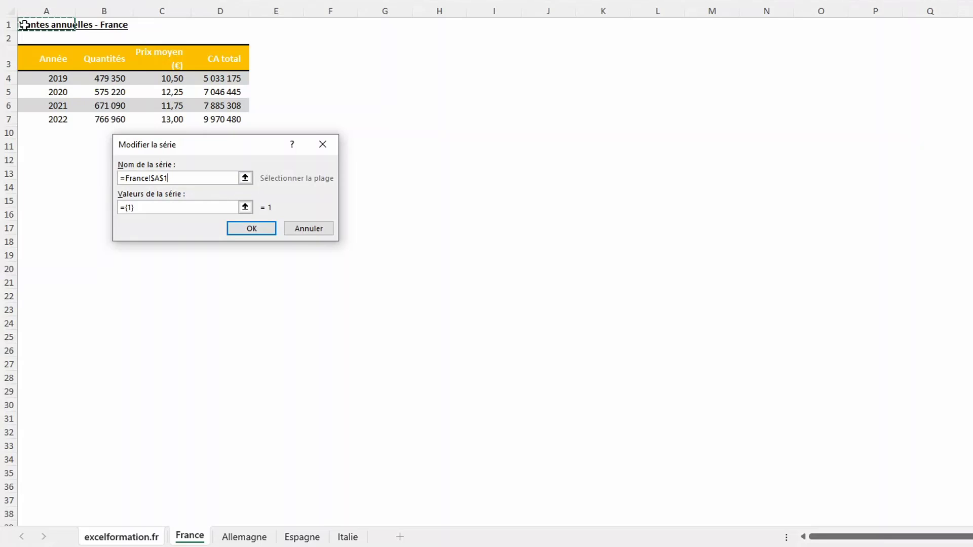
{"action": "key", "text": "Tab"}
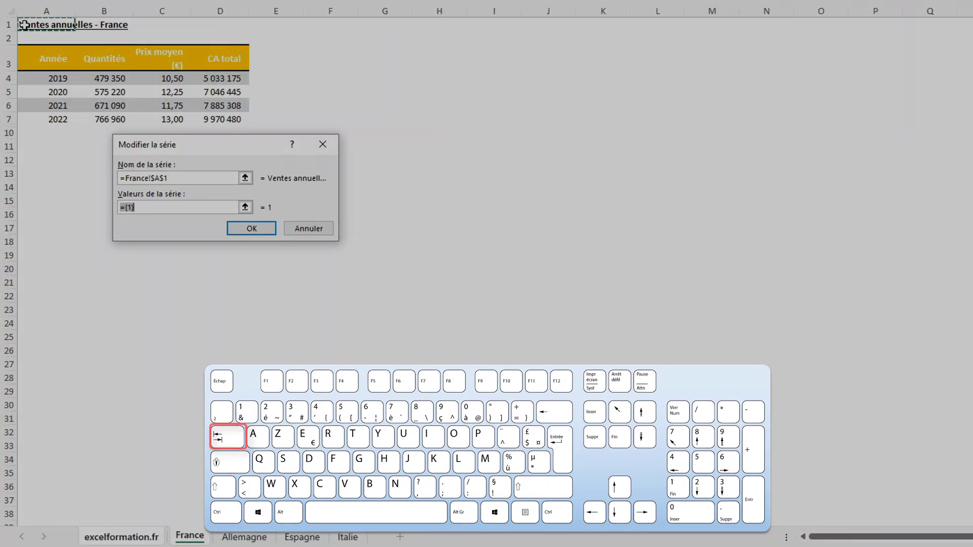
{"action": "left_click_drag", "start_coordinate": [223, 79], "coordinate": [218, 122]}
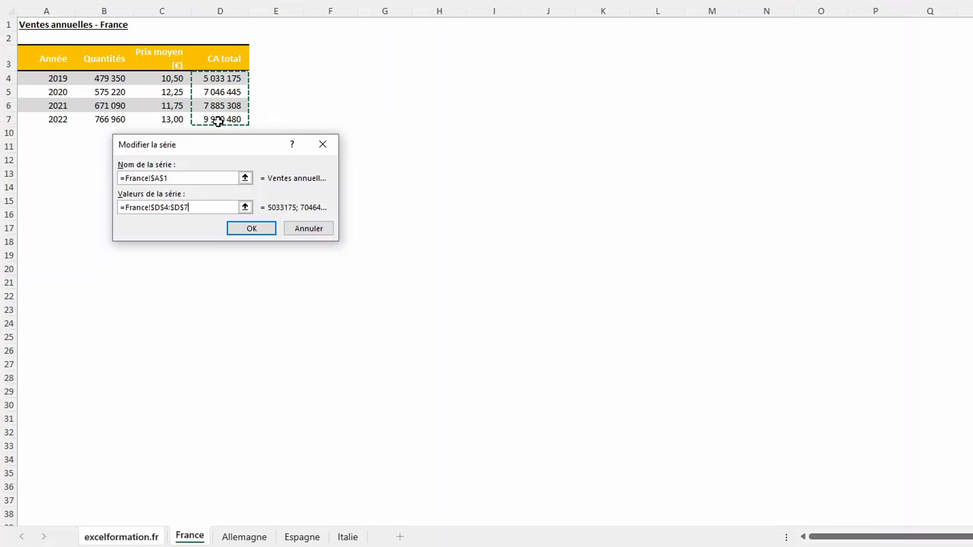
{"action": "left_click", "coordinate": [258, 228]}
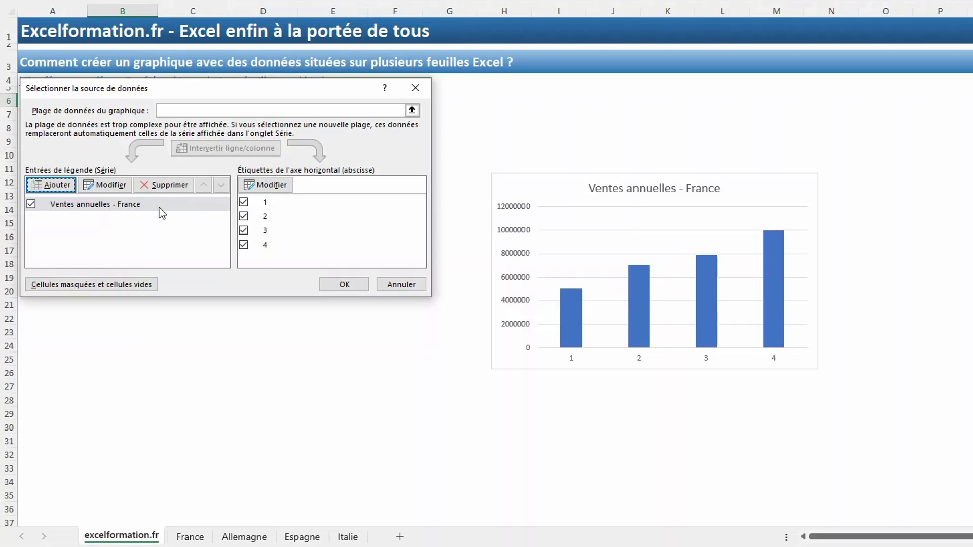
- Add a second series named from cell A1 of the Allemagne sheet, using D4:D7 as its values
{"action": "left_click", "coordinate": [53, 185]}
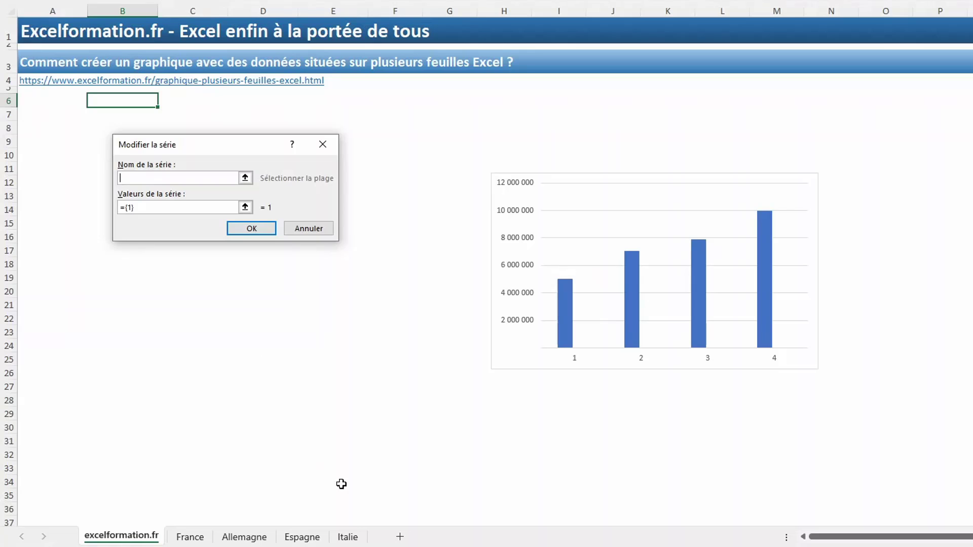
{"action": "left_click", "coordinate": [245, 537]}
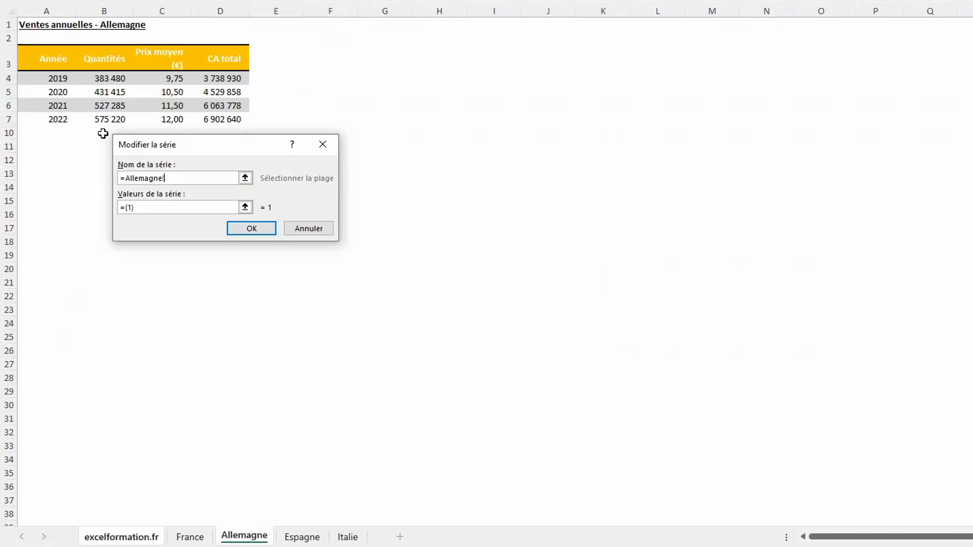
{"action": "left_click", "coordinate": [27, 28]}
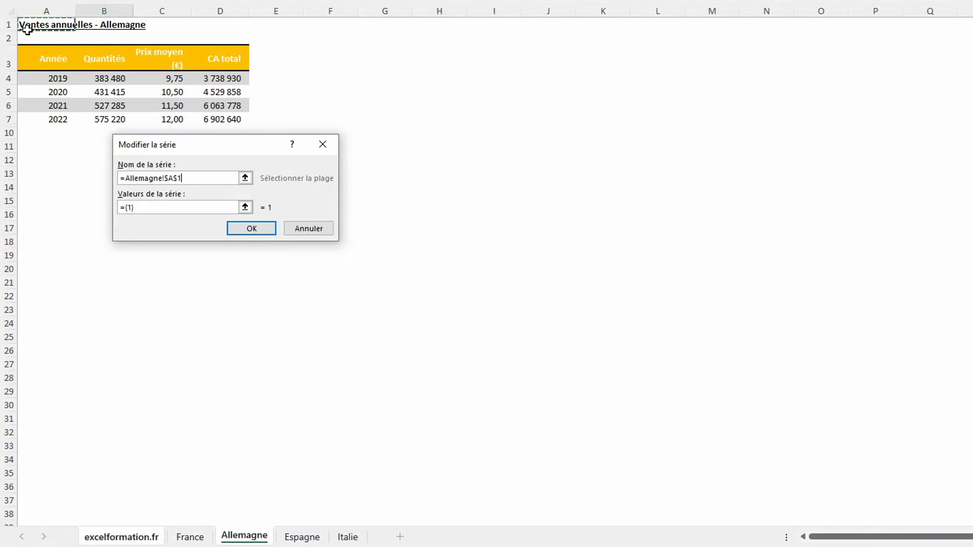
{"action": "key", "text": "Tab"}
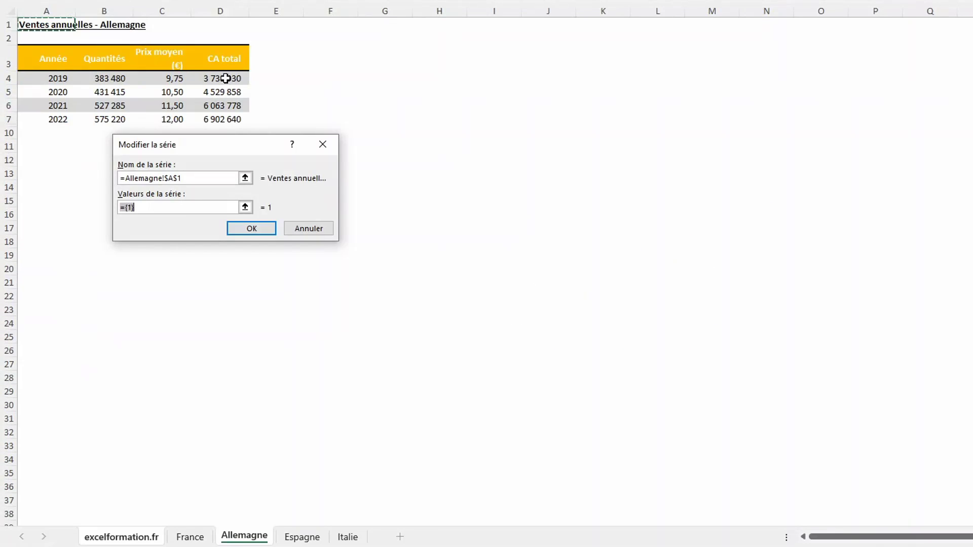
{"action": "left_click_drag", "start_coordinate": [226, 76], "coordinate": [228, 119]}
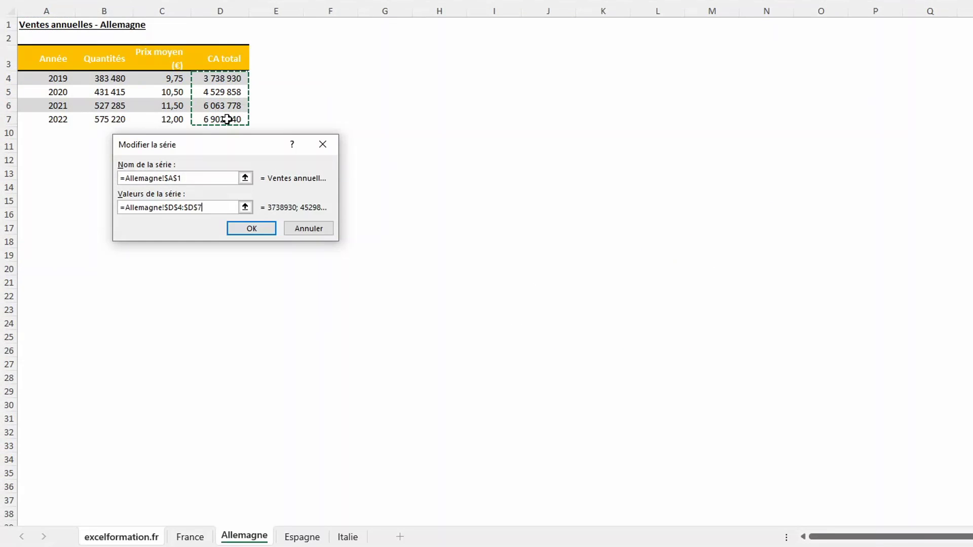
{"action": "key", "text": "Return"}
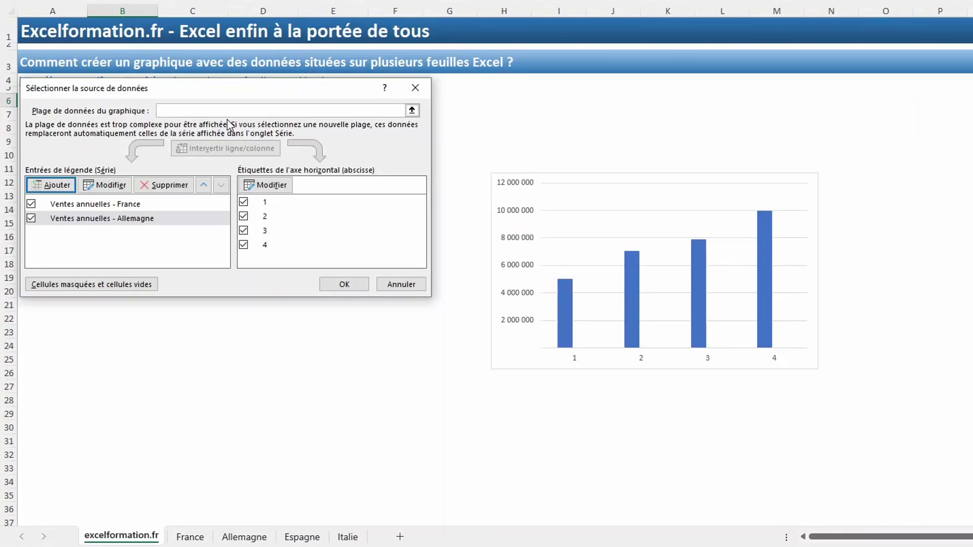
- Add a third series named from cell A1 of the Espagne sheet, using D4:D7 as its values
{"action": "left_click", "coordinate": [56, 188]}
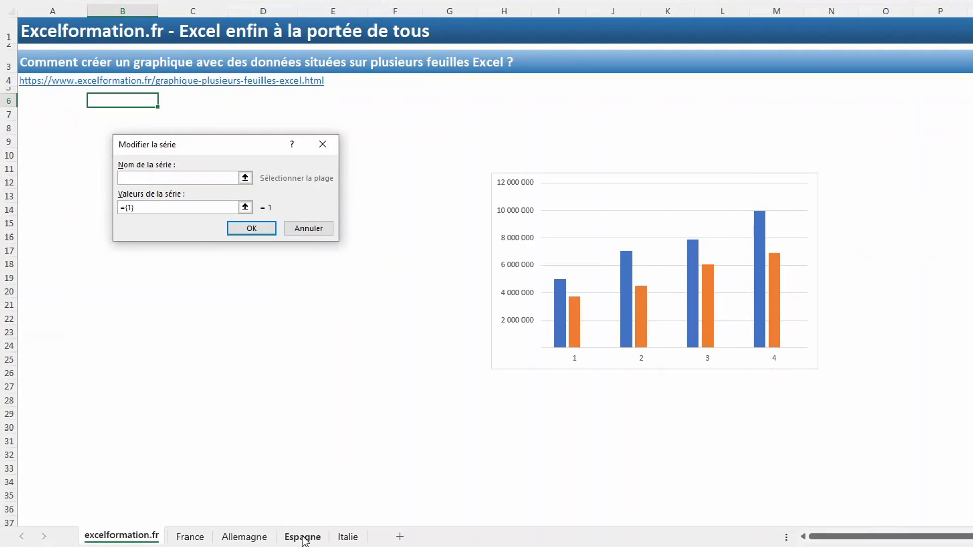
{"action": "left_click", "coordinate": [300, 536]}
{"action": "left_click", "coordinate": [45, 24]}
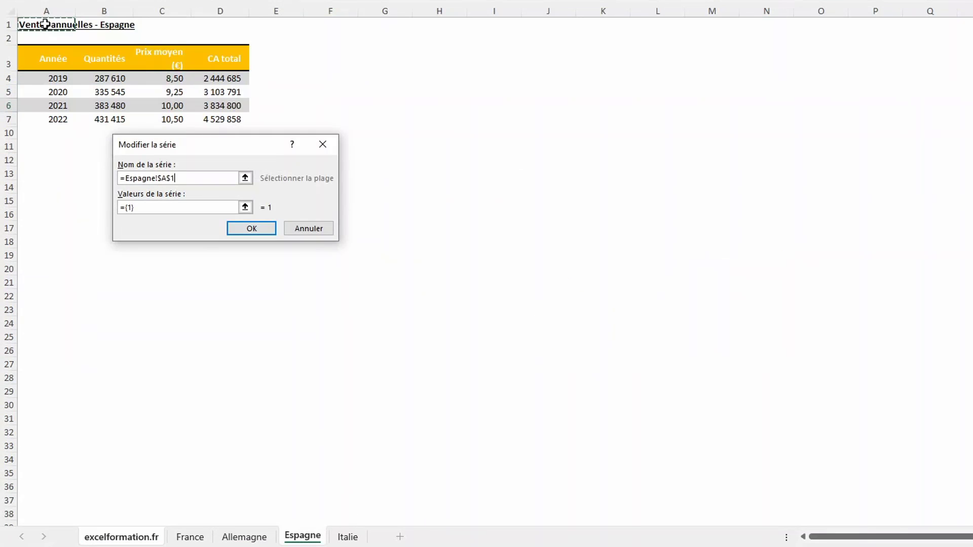
{"action": "key", "text": "Tab"}
{"action": "left_click_drag", "start_coordinate": [207, 84], "coordinate": [214, 117]}
{"action": "left_click", "coordinate": [251, 228]}
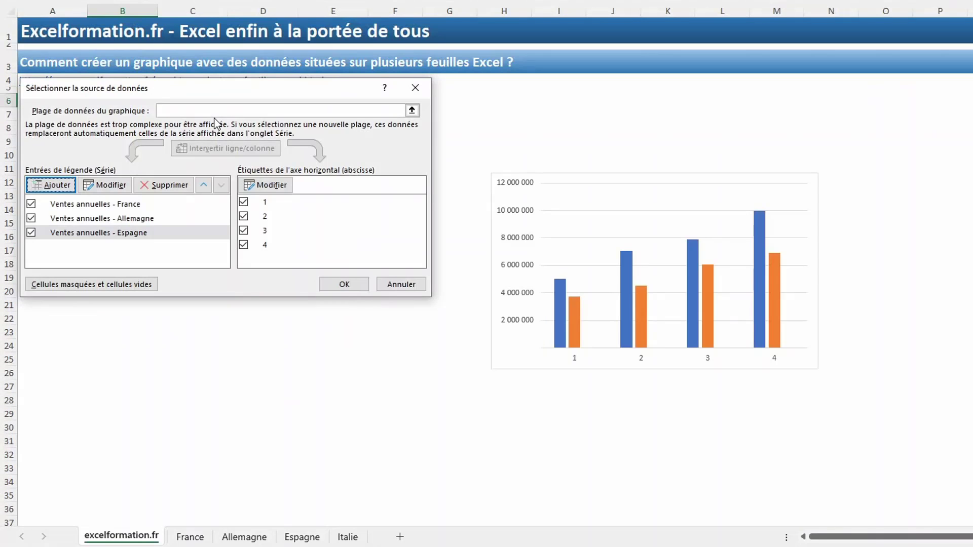
- Add a fourth series named from cell A1 of the Italie sheet, using D4:D7 as its values
{"action": "left_click", "coordinate": [50, 184]}
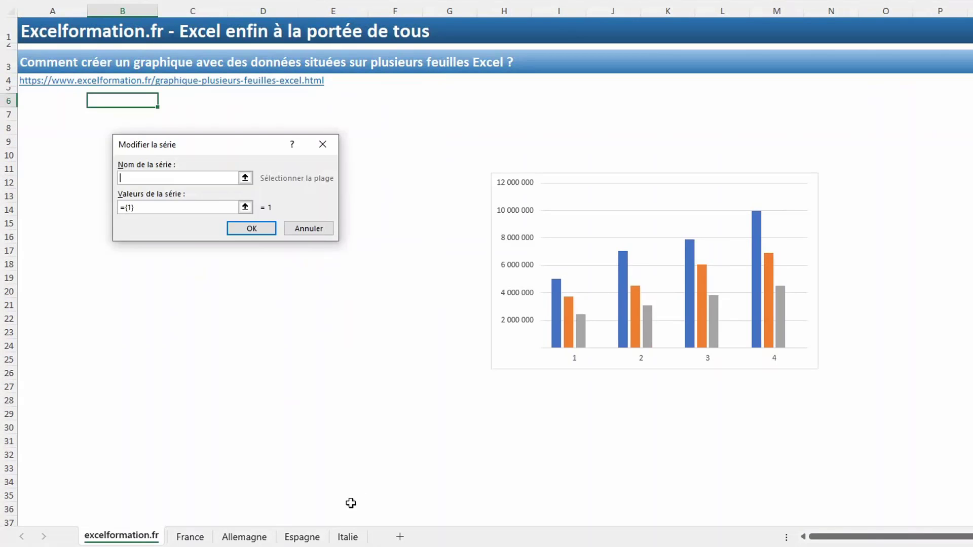
{"action": "left_click", "coordinate": [355, 540]}
{"action": "left_click", "coordinate": [37, 23]}
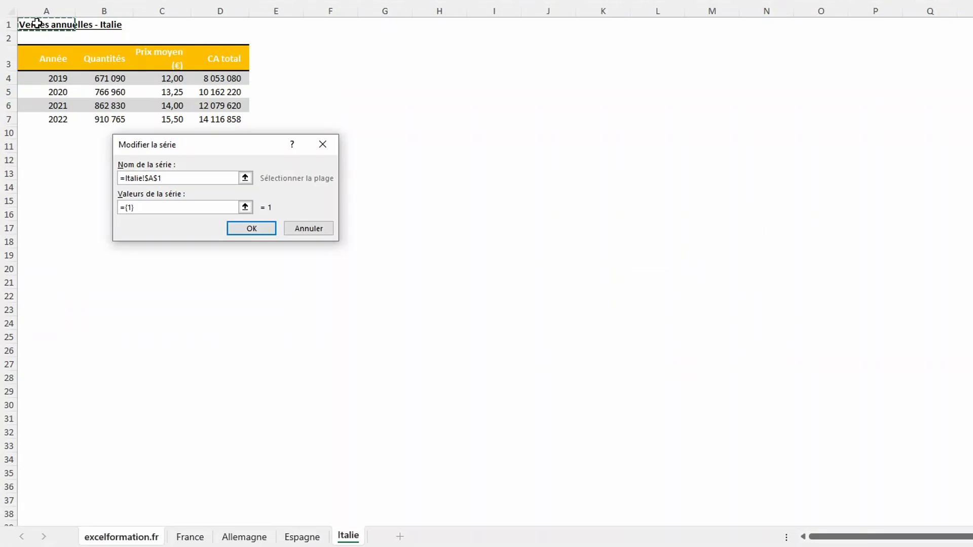
{"action": "key", "text": "Tab"}
{"action": "left_click_drag", "start_coordinate": [245, 77], "coordinate": [233, 113]}
{"action": "key", "text": "Return"}
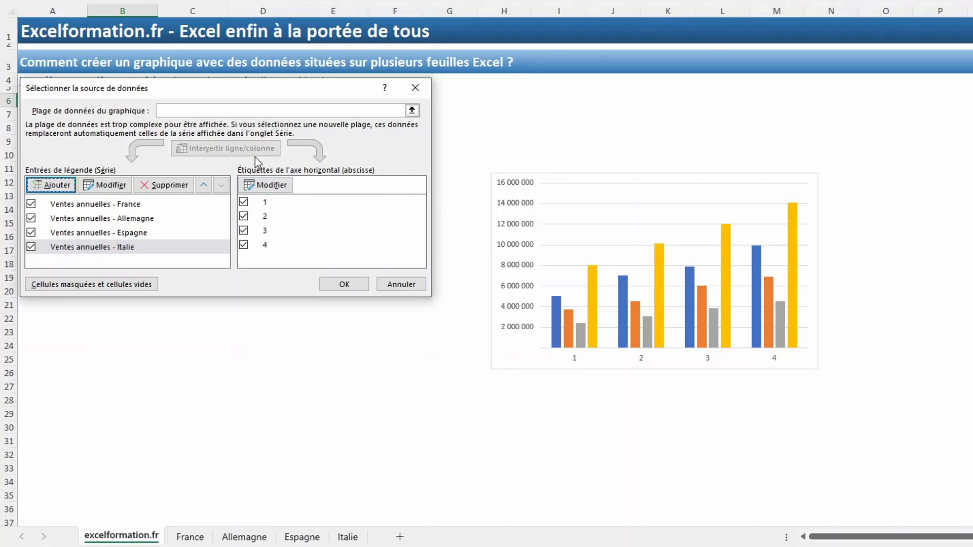
- Set the horizontal axis labels to the years in A4:A7 of the France sheet and apply the data source
{"action": "left_click", "coordinate": [279, 187]}
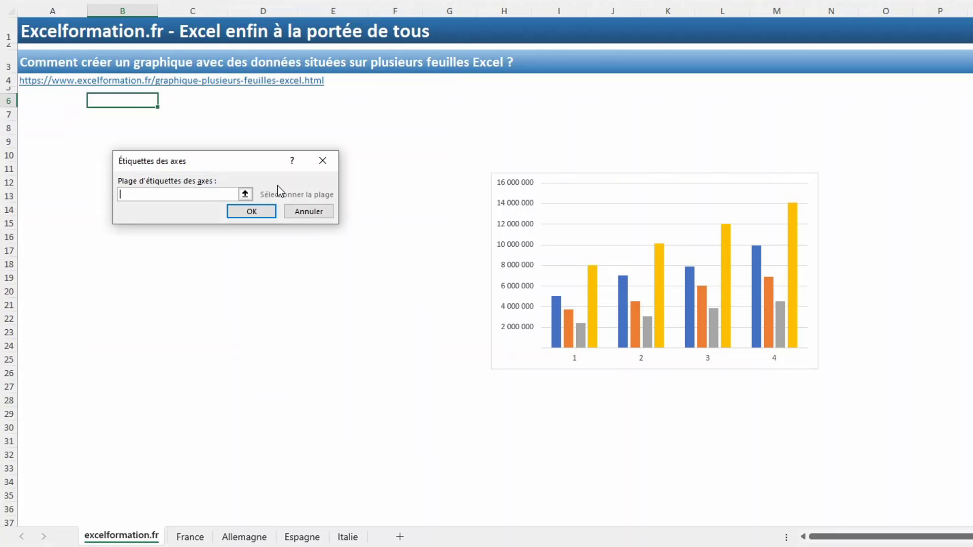
{"action": "left_click", "coordinate": [189, 537]}
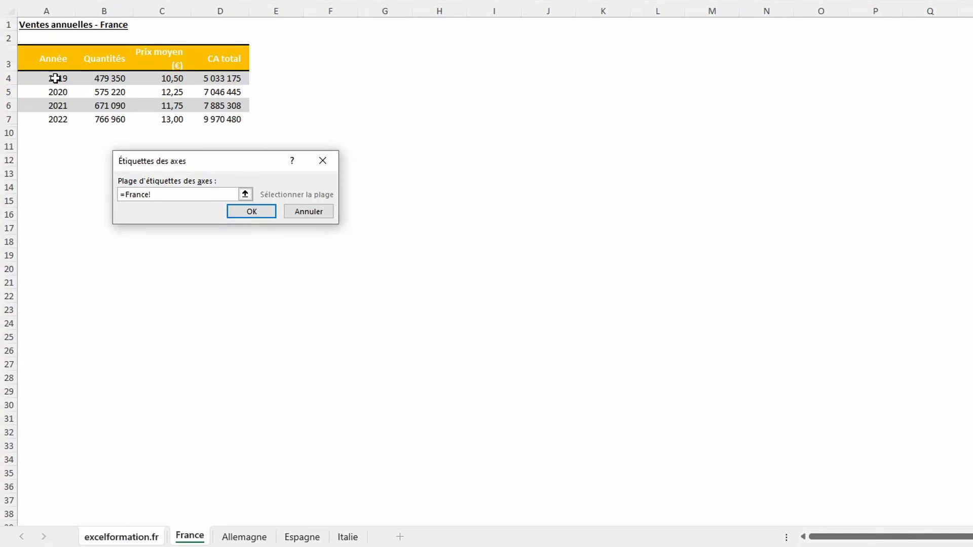
{"action": "left_click_drag", "start_coordinate": [53, 77], "coordinate": [54, 124]}
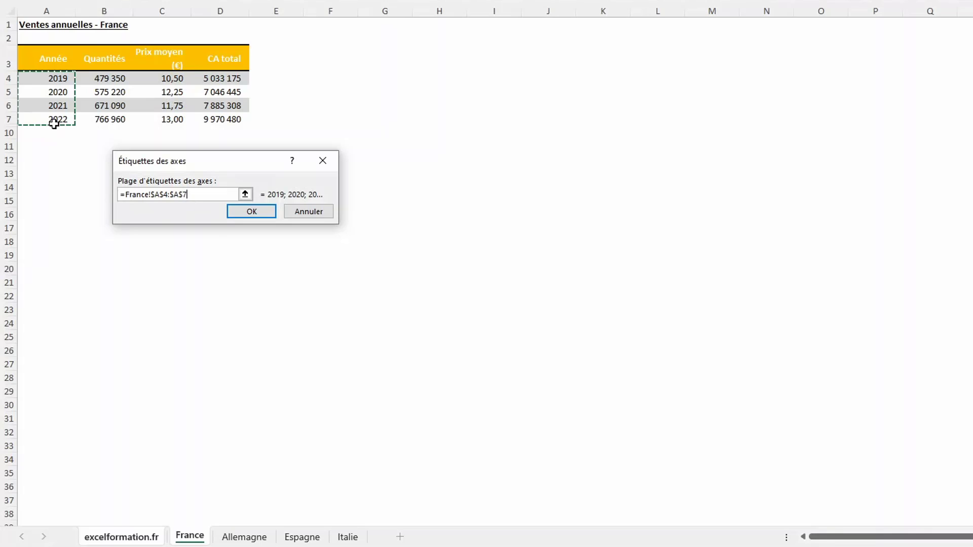
{"action": "left_click", "coordinate": [244, 212]}
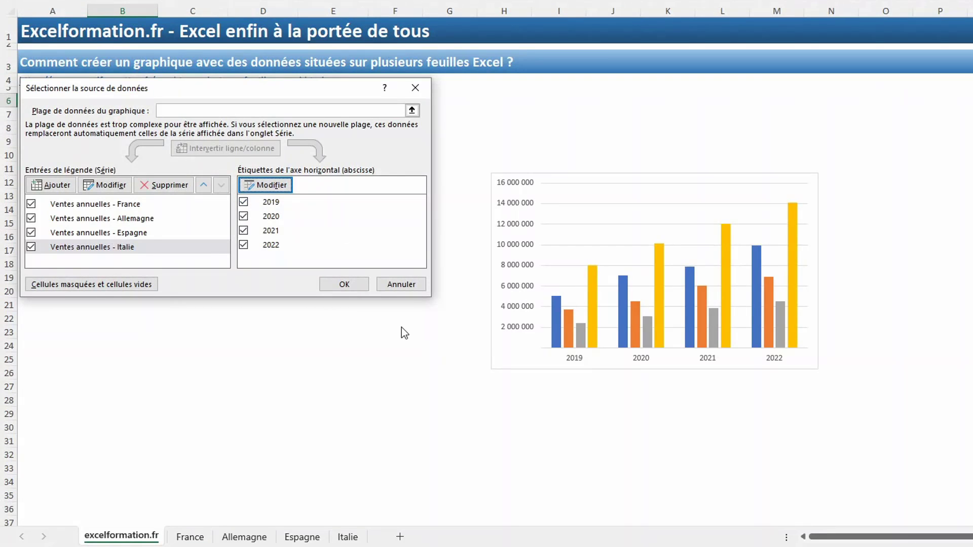
{"action": "left_click", "coordinate": [358, 283]}
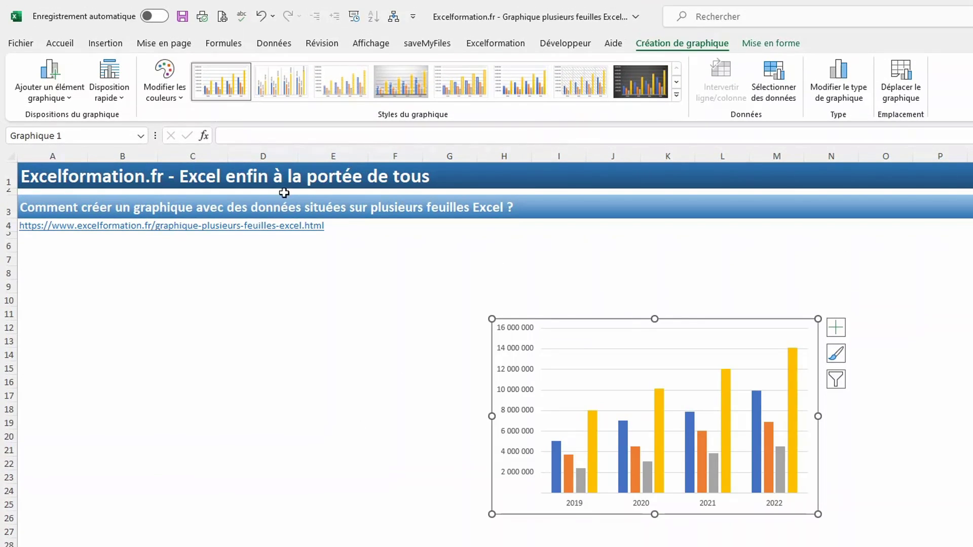
- Add a legend at the bottom of the chart
{"action": "left_click", "coordinate": [54, 99]}
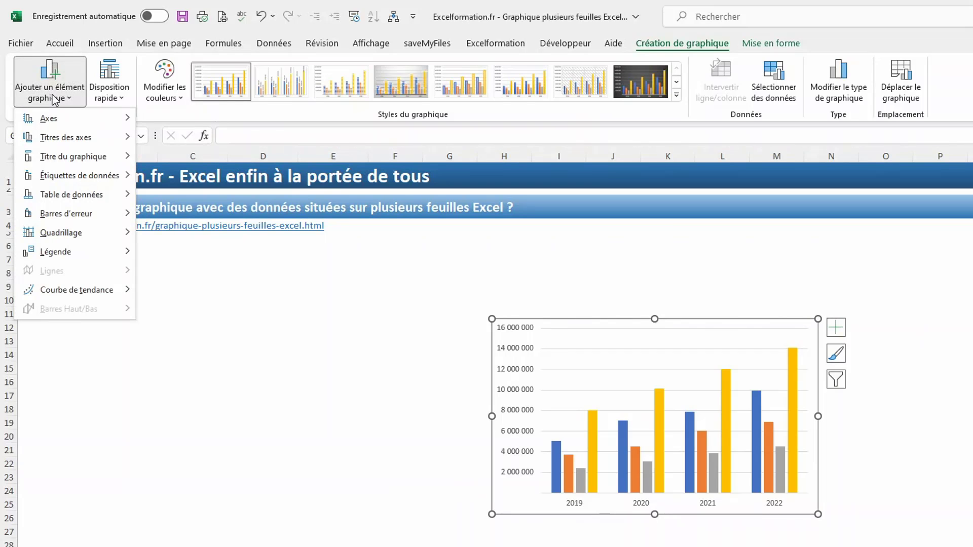
{"action": "mouse_move", "coordinate": [77, 256]}
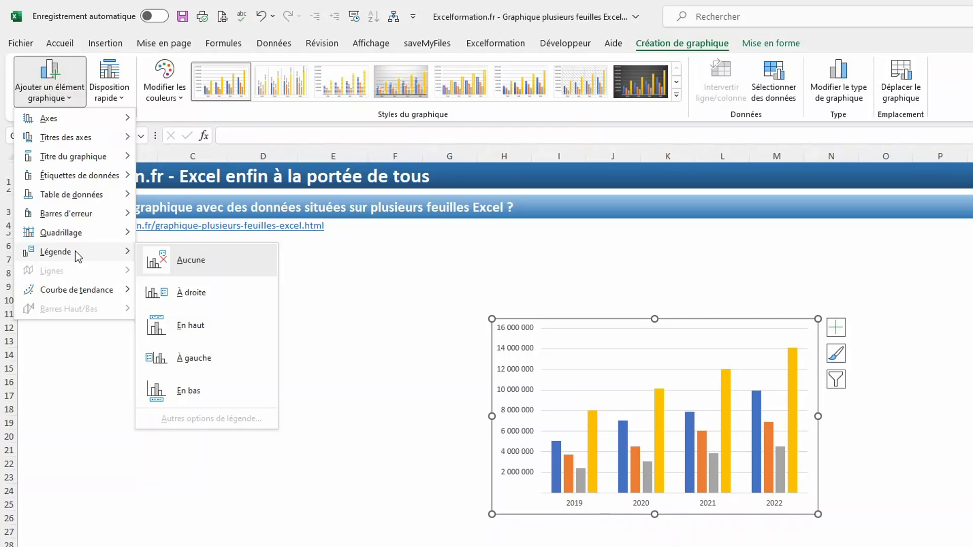
{"action": "left_click", "coordinate": [196, 390]}
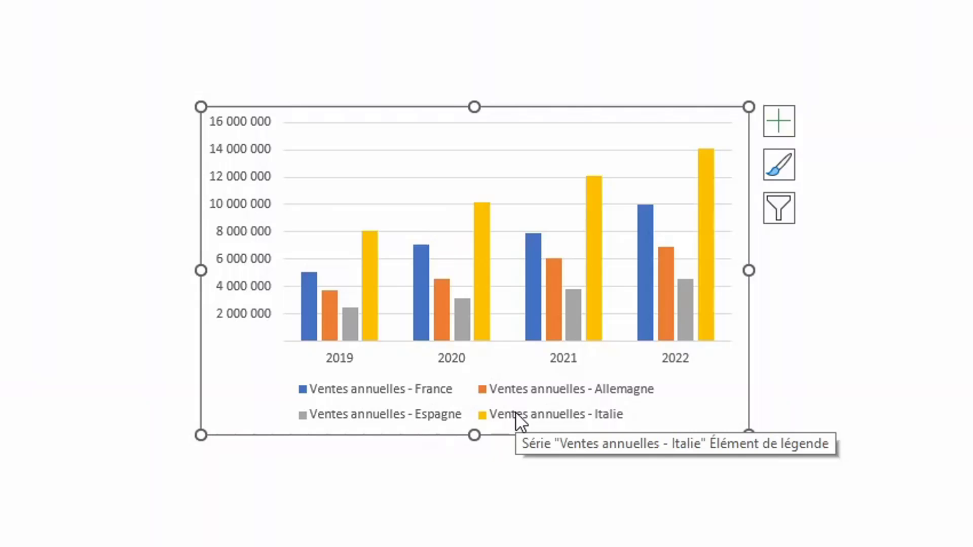
- Enter the headers Année and France in cells A6 and B6 of the excelformation.fr sheet
{"action": "left_click", "coordinate": [44, 536]}
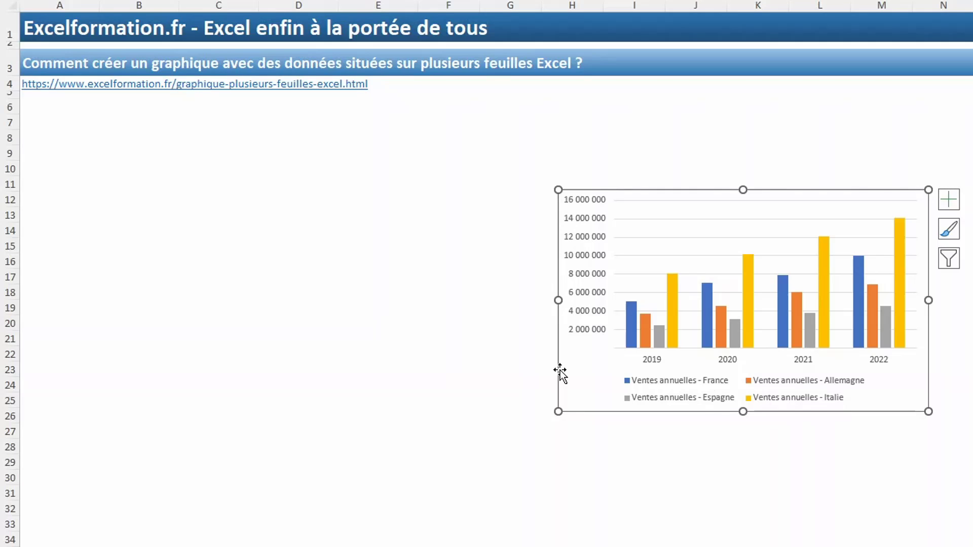
{"action": "left_click", "coordinate": [31, 105]}
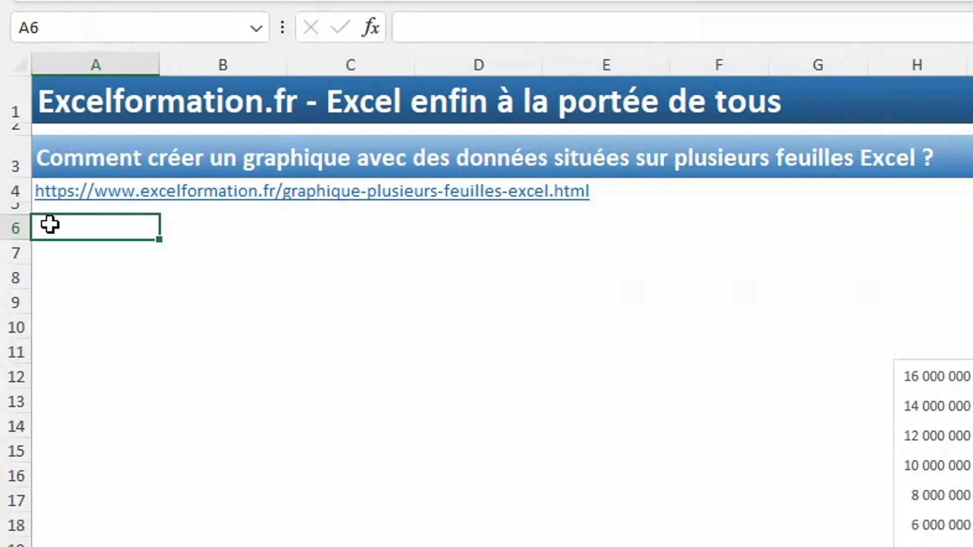
{"action": "type", "text": "Année"}
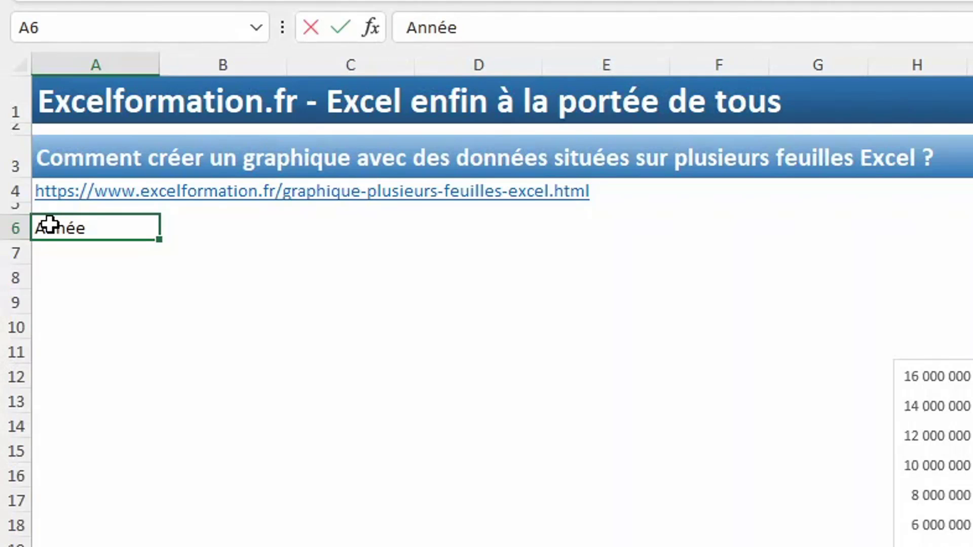
{"action": "key", "text": "Tab"}
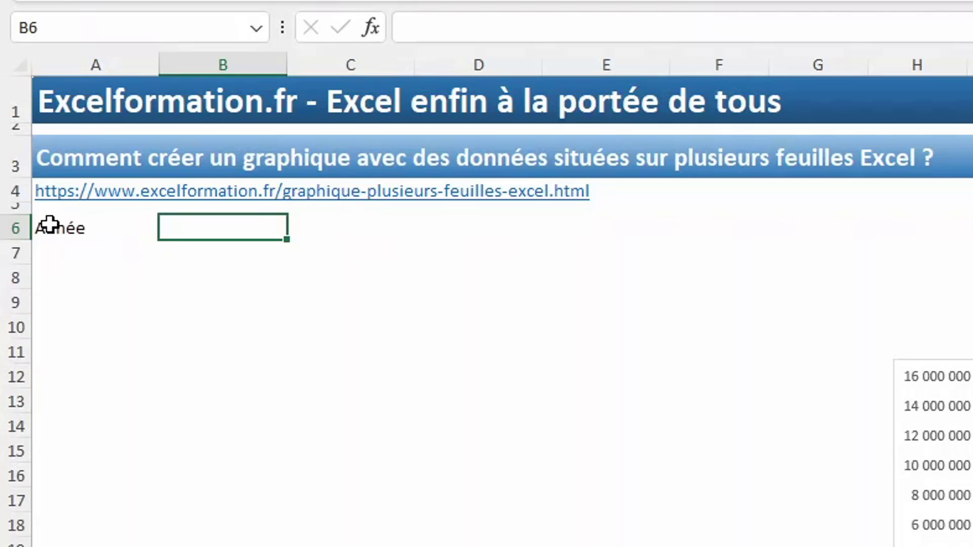
{"action": "type", "text": "France"}
{"action": "key", "text": "Tab"}
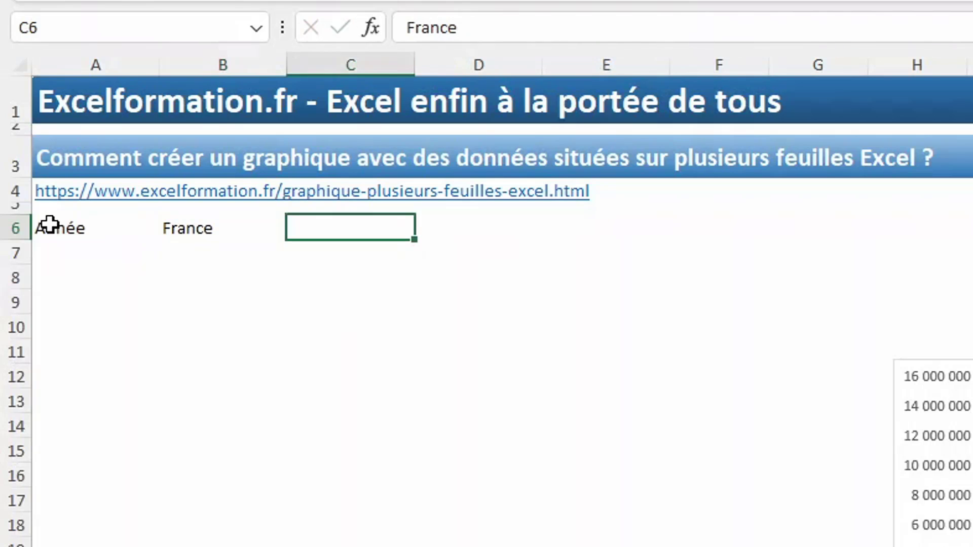
- Enter the headers Allemagne, Espagne and Italie in cells C6 to E6
{"action": "type", "text": "Allemgane"}
{"action": "key", "text": "BackSpace"}
{"action": "key", "text": "BackSpace"}
{"action": "key", "text": "BackSpace"}
{"action": "key", "text": "BackSpace"}
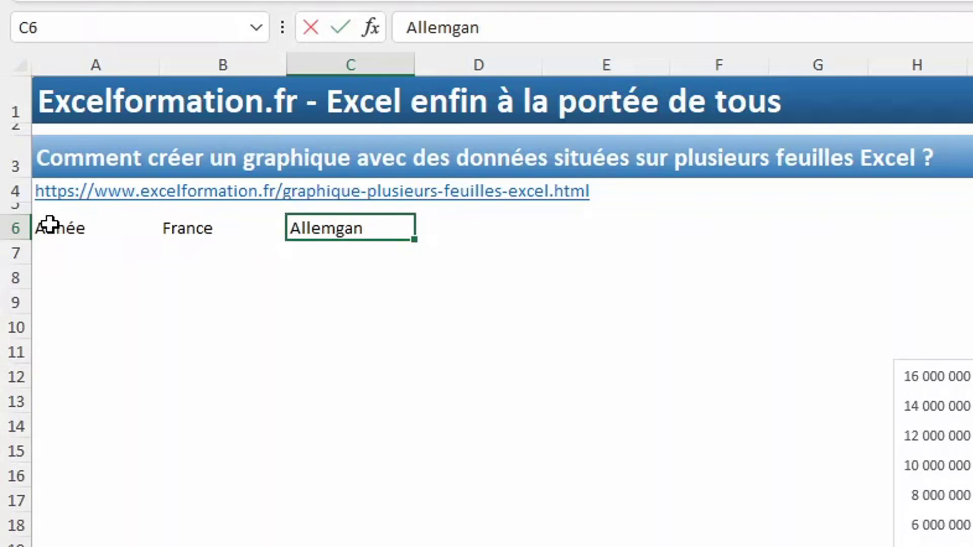
{"action": "type", "text": "agne"}
{"action": "key", "text": "Tab"}
{"action": "type", "text": "Espagne"}
{"action": "key", "text": "Tab"}
{"action": "type", "text": "Italie"}
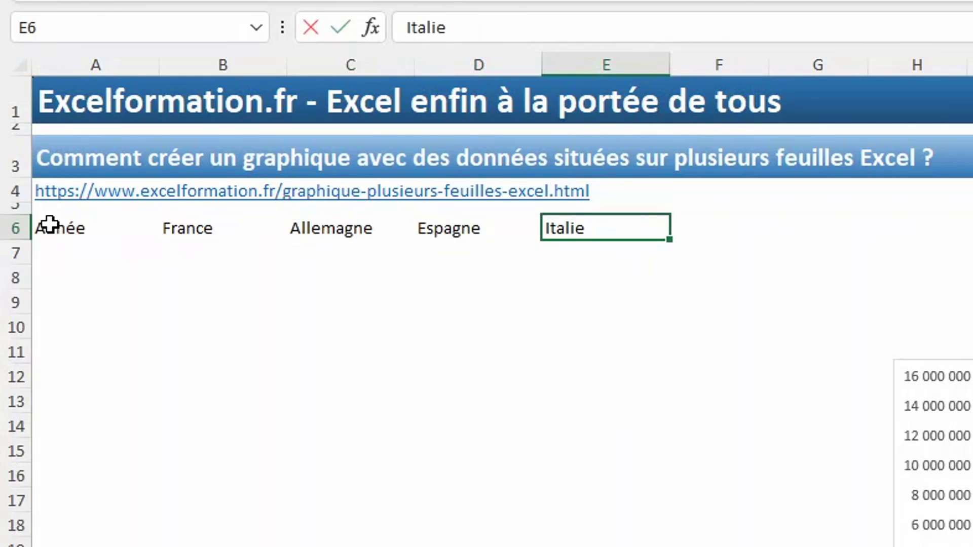
{"action": "key", "text": "Return"}
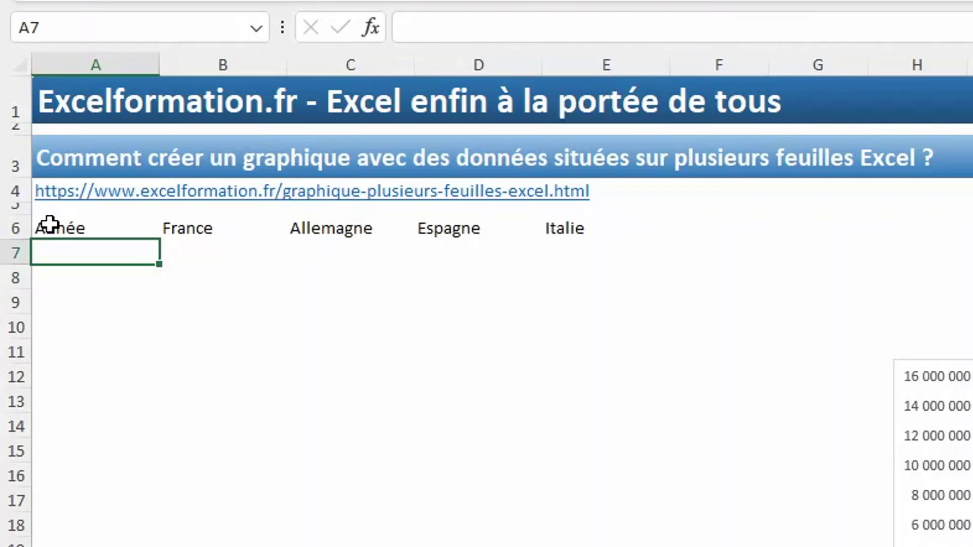
- Link cell A7 to the first year in cell A4 of the France sheet
{"action": "type", "text": "="}
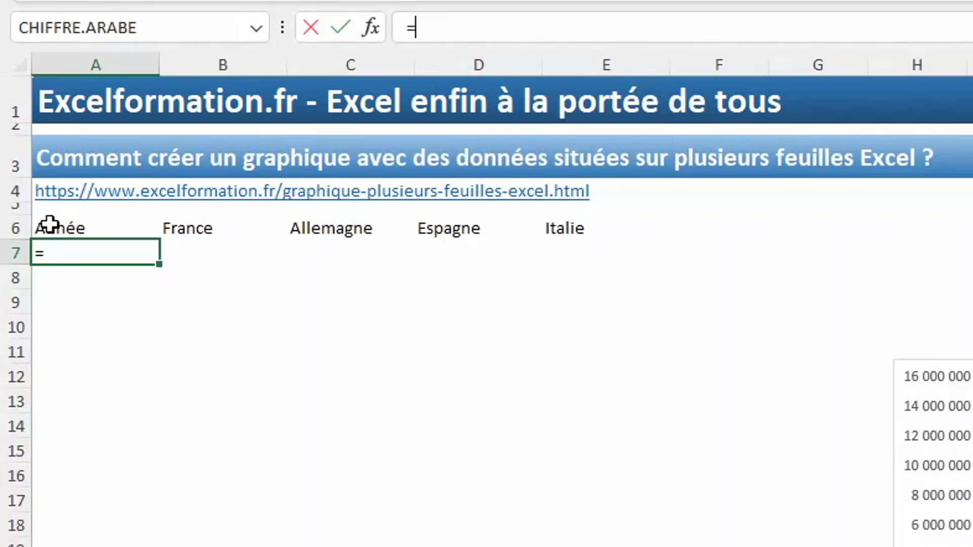
{"action": "left_click", "coordinate": [324, 546]}
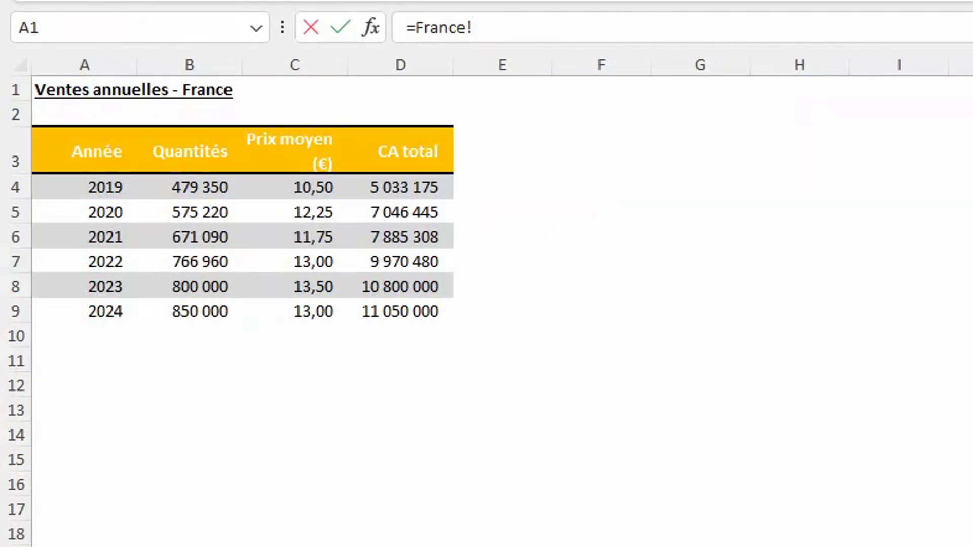
{"action": "left_click", "coordinate": [100, 188]}
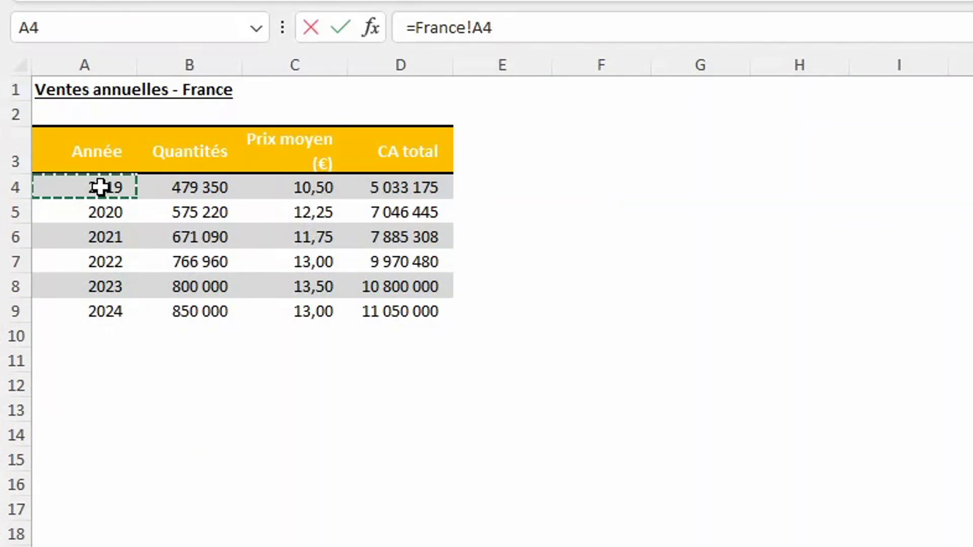
{"action": "key", "text": "ctrl+Return"}
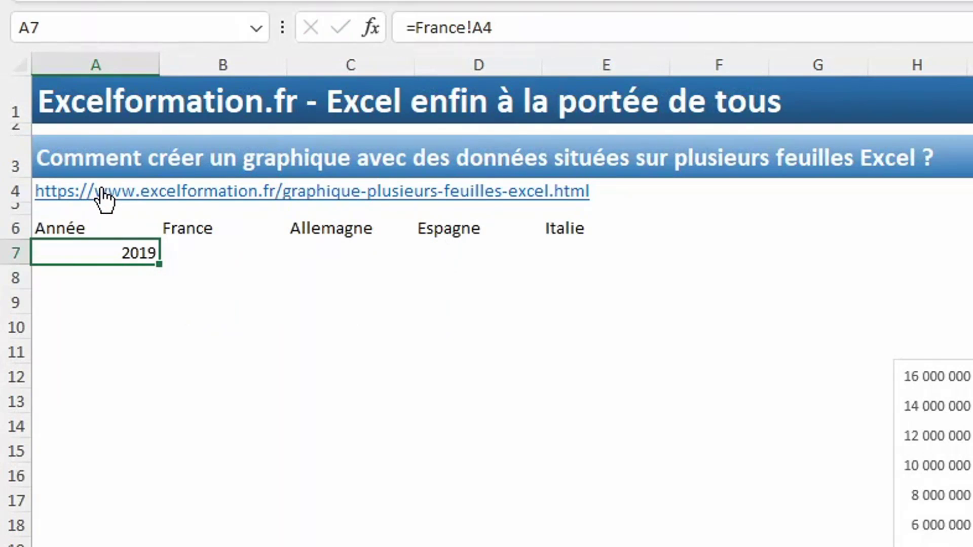
- Link cell B7 to the first CA total in cell D4 of the France sheet
{"action": "left_click", "coordinate": [187, 253]}
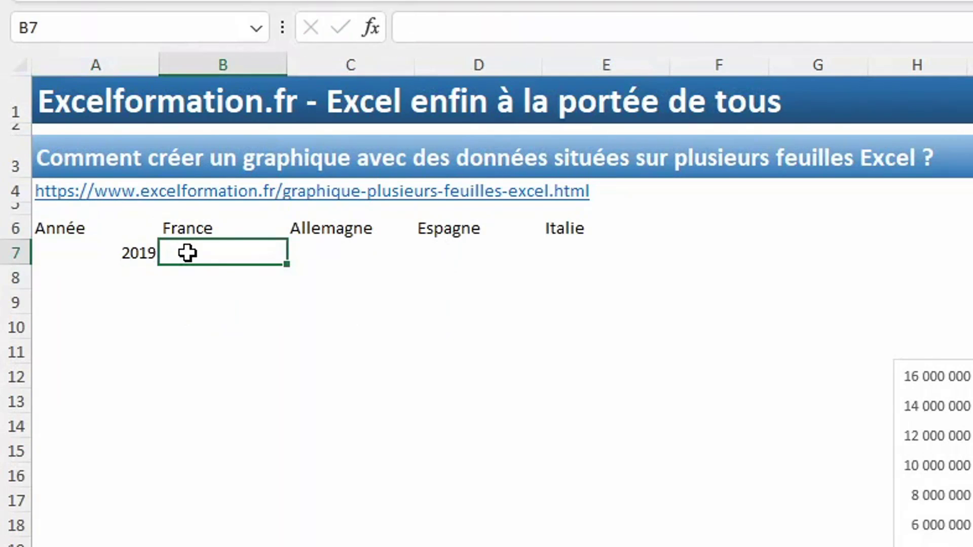
{"action": "type", "text": "="}
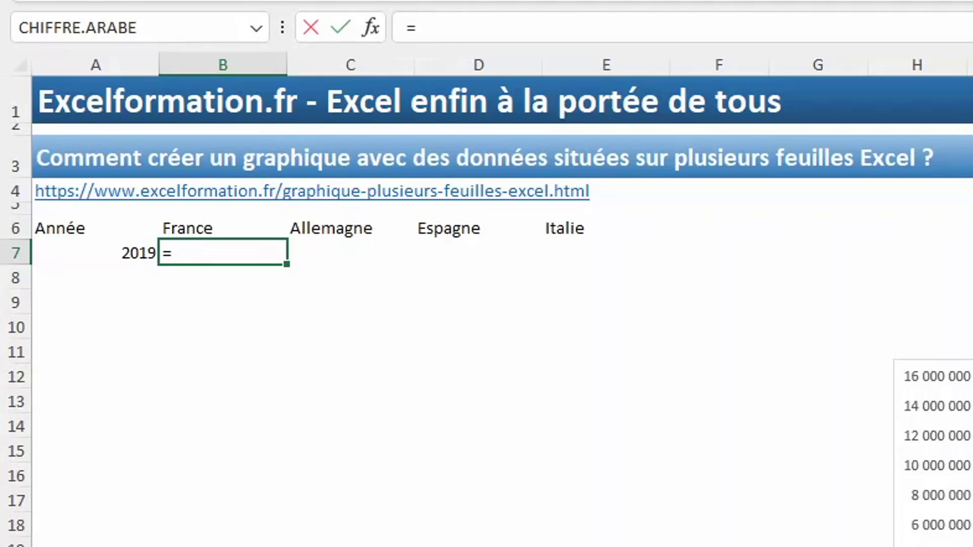
{"action": "key", "text": "ctrl+Page_Down"}
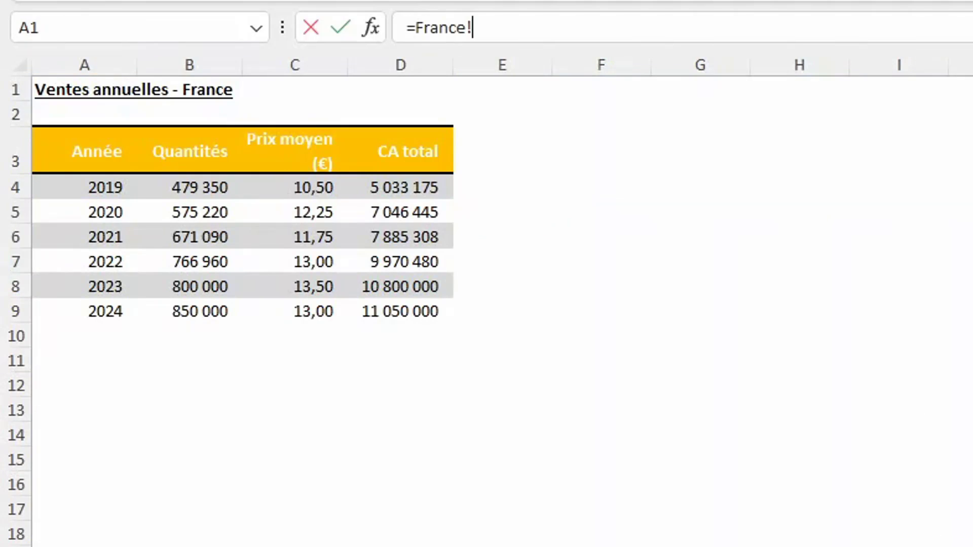
{"action": "left_click", "coordinate": [409, 188]}
{"action": "key", "text": "Return"}
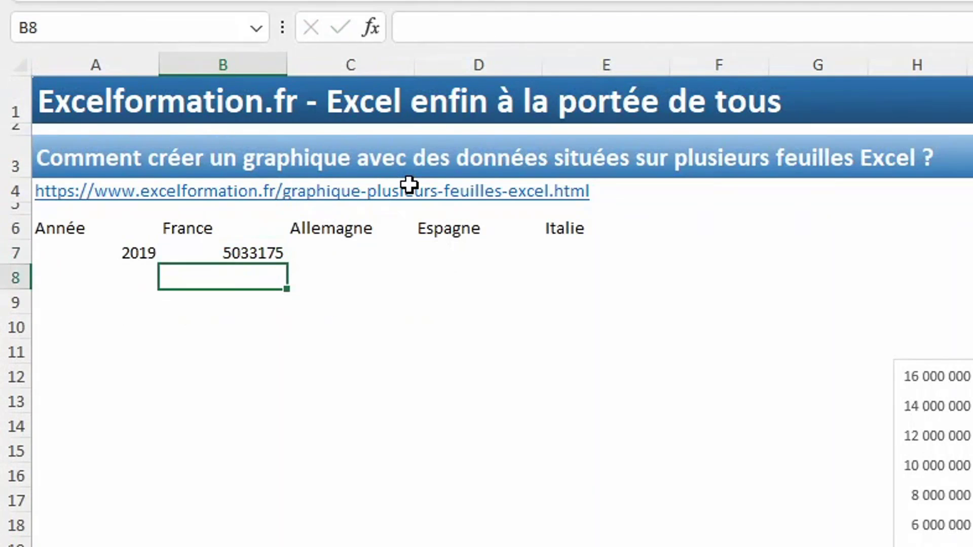
- Link cell C7 to the first CA total in cell D4 of the Allemagne sheet
{"action": "key", "text": "Up"}
{"action": "key", "text": "Right"}
{"action": "type", "text": "="}
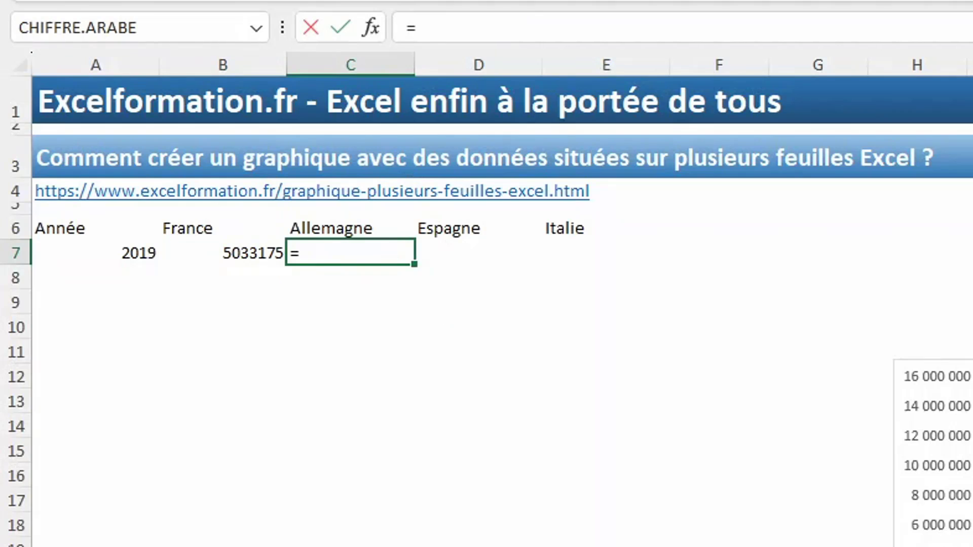
{"action": "key", "text": "ctrl+Page_Down"}
{"action": "key", "text": "ctrl+Page_Down"}
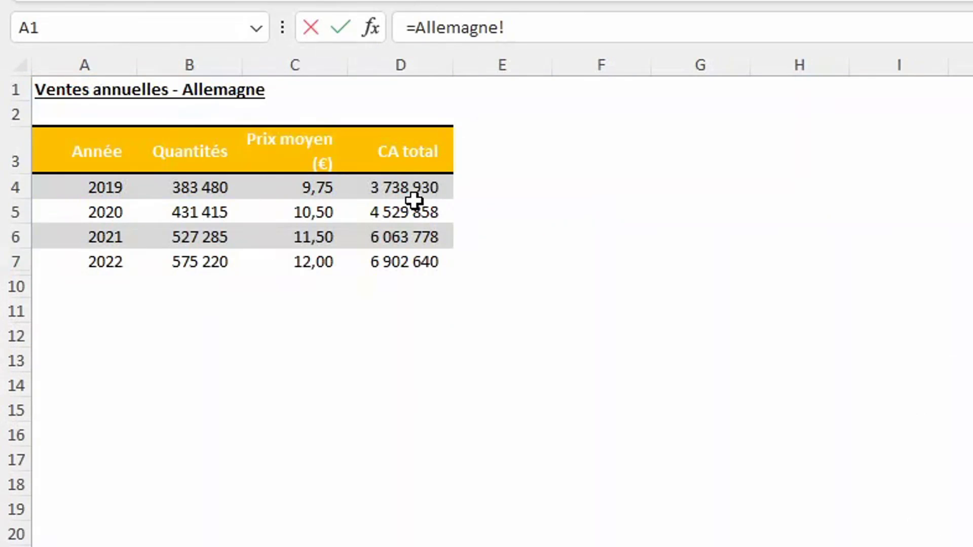
{"action": "left_click", "coordinate": [416, 185]}
{"action": "key", "text": "Return"}
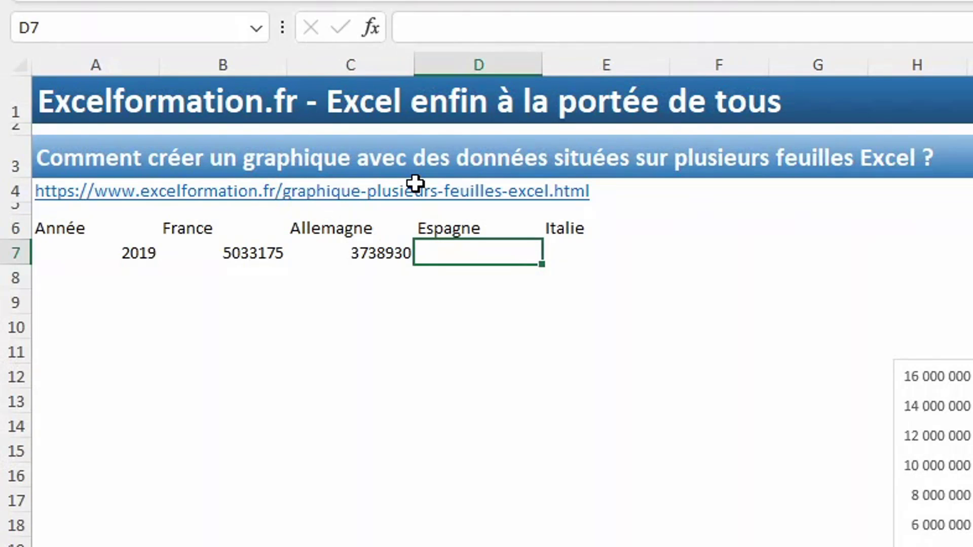
- Link cell D7 to the first CA total in cell D4 of the Espagne sheet
{"action": "type", "text": "="}
{"action": "key", "text": "ctrl+Page_Down"}
{"action": "key", "text": "ctrl+Page_Down"}
{"action": "key", "text": "ctrl+Page_Down"}
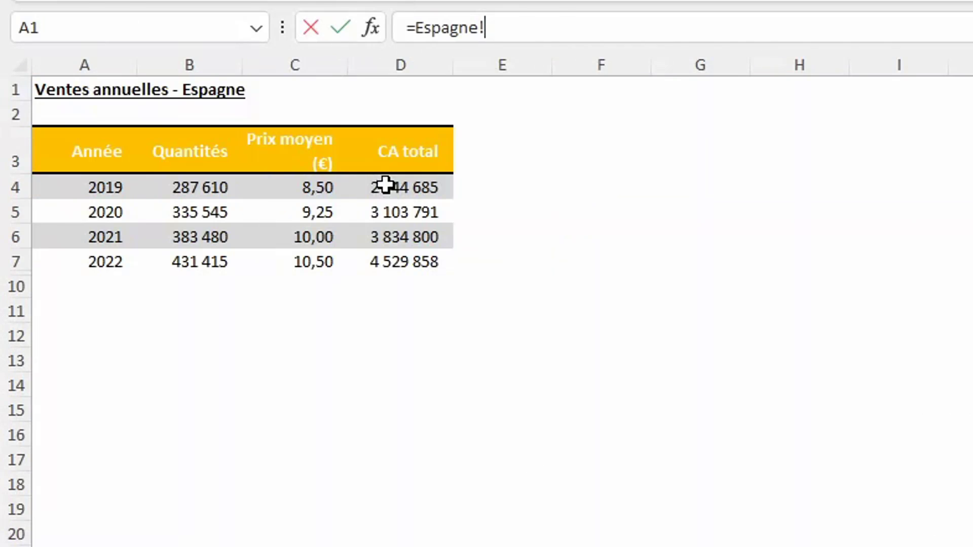
{"action": "left_click", "coordinate": [386, 186]}
{"action": "key", "text": "Return"}
- Link cell E7 to the first CA total in cell D4 of the Italie sheet
{"action": "type", "text": "="}
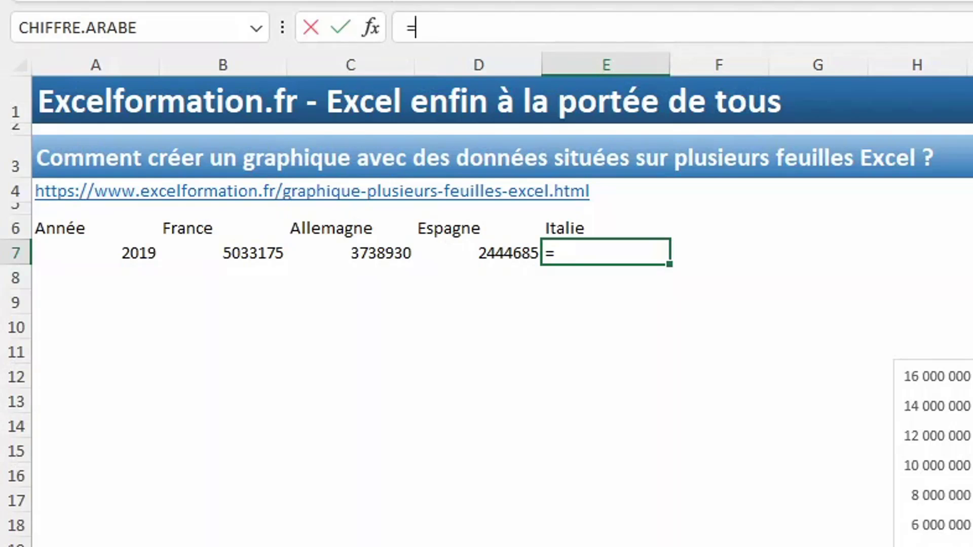
{"action": "key", "text": "ctrl+Page_Down"}
{"action": "key", "text": "ctrl+Page_Down"}
{"action": "key", "text": "ctrl+Page_Down"}
{"action": "key", "text": "ctrl+Page_Down"}
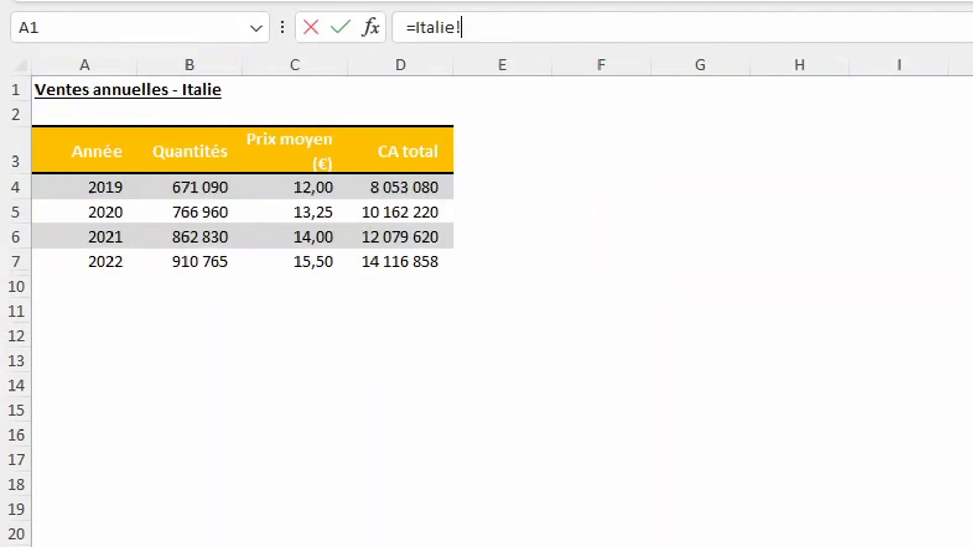
{"action": "left_click", "coordinate": [399, 187]}
{"action": "key", "text": "Return"}
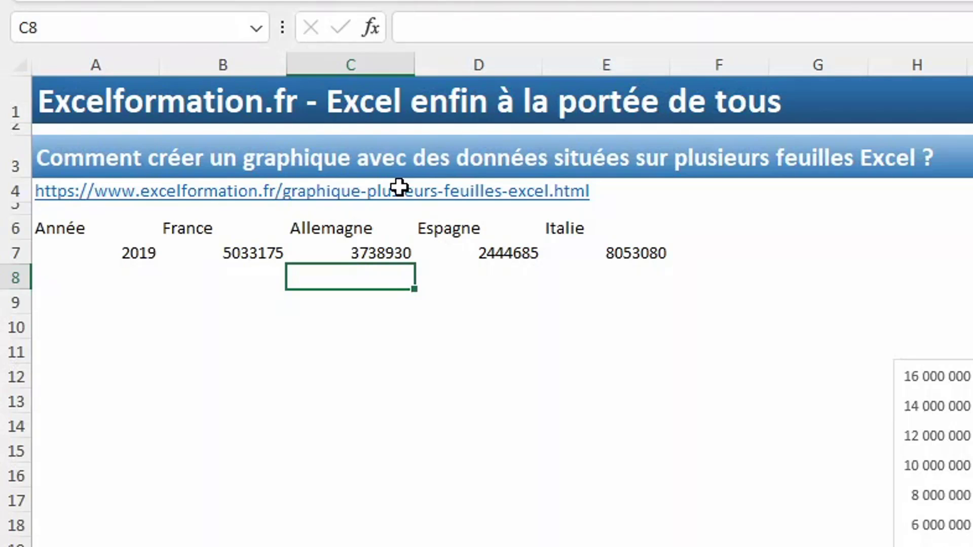
- Convert A6:E7 into a table with headers and extend it down to row 10
{"action": "left_click", "coordinate": [186, 254]}
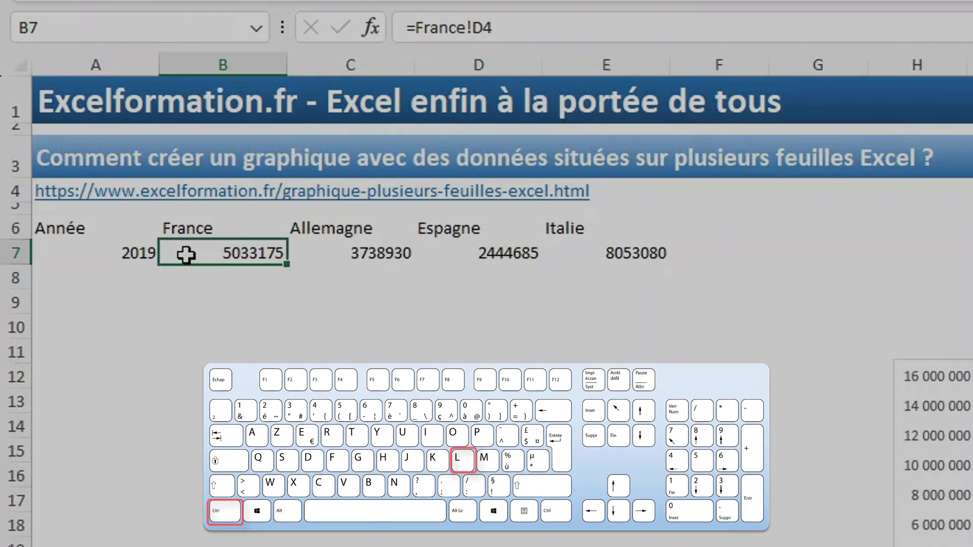
{"action": "key", "text": "ctrl+l"}
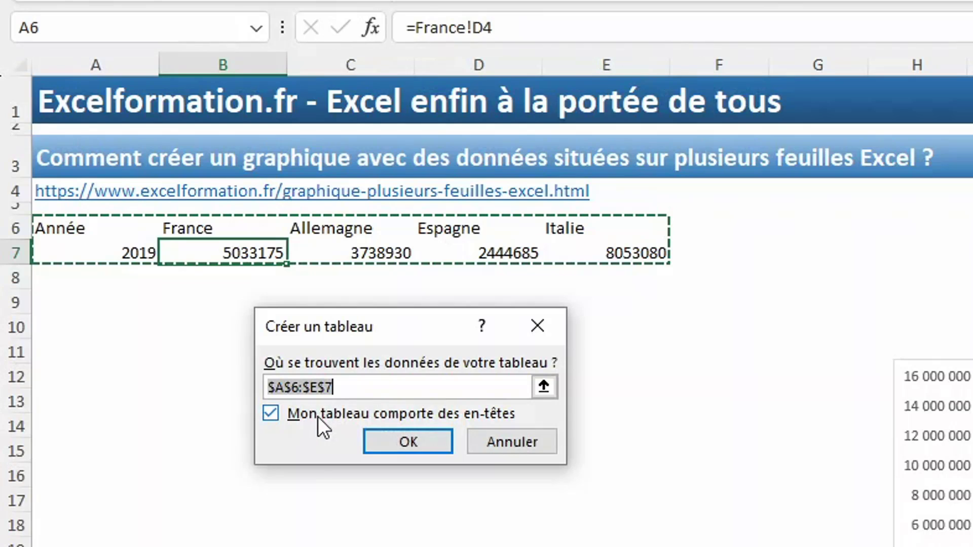
{"action": "left_click", "coordinate": [396, 437]}
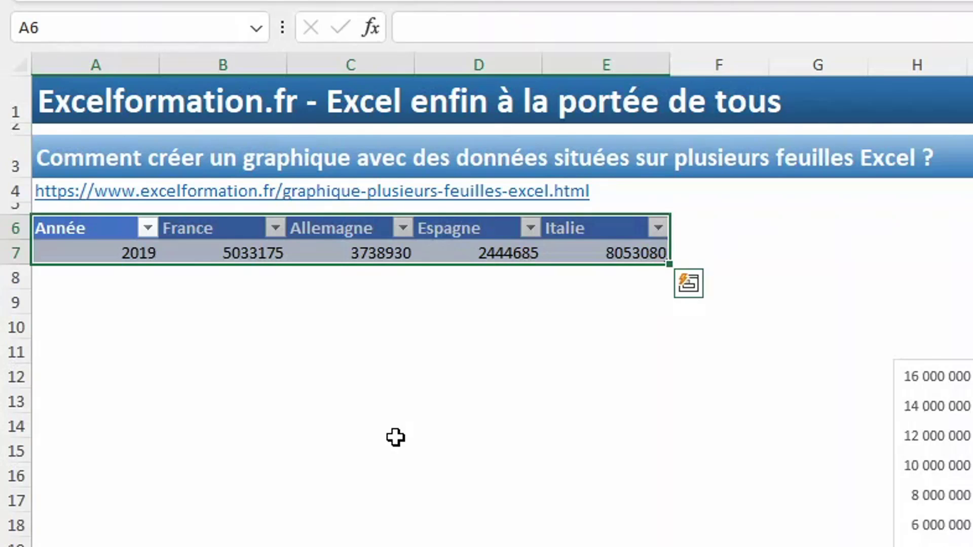
{"action": "left_click", "coordinate": [639, 276]}
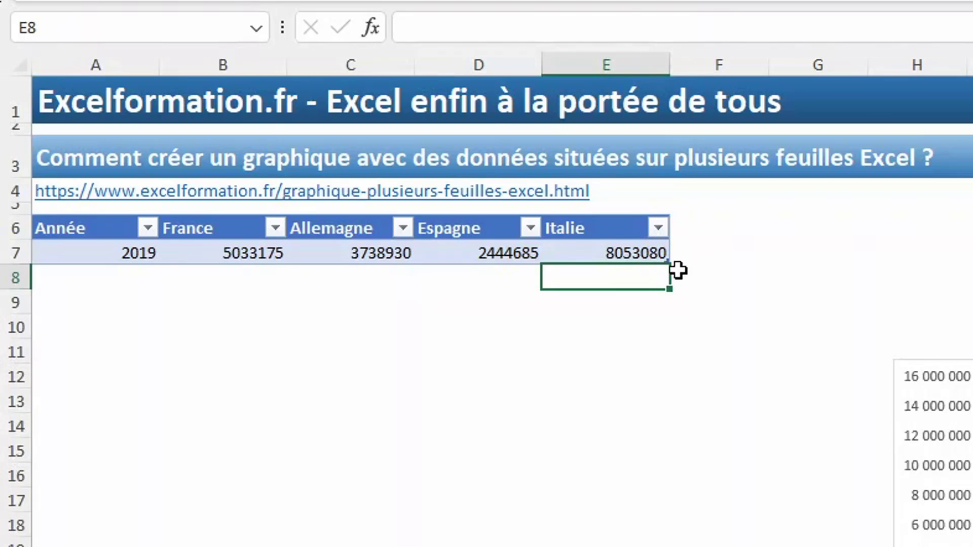
{"action": "left_click_drag", "start_coordinate": [668, 262], "coordinate": [663, 335]}
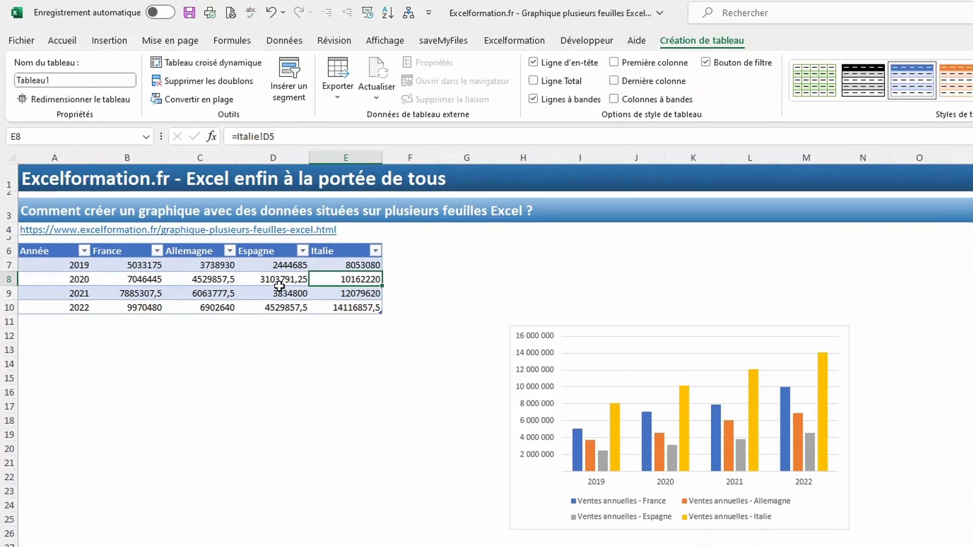
- Insert a basic 2D line chart from the summary table and place it below the table, beside the column chart
{"action": "left_click", "coordinate": [109, 46]}
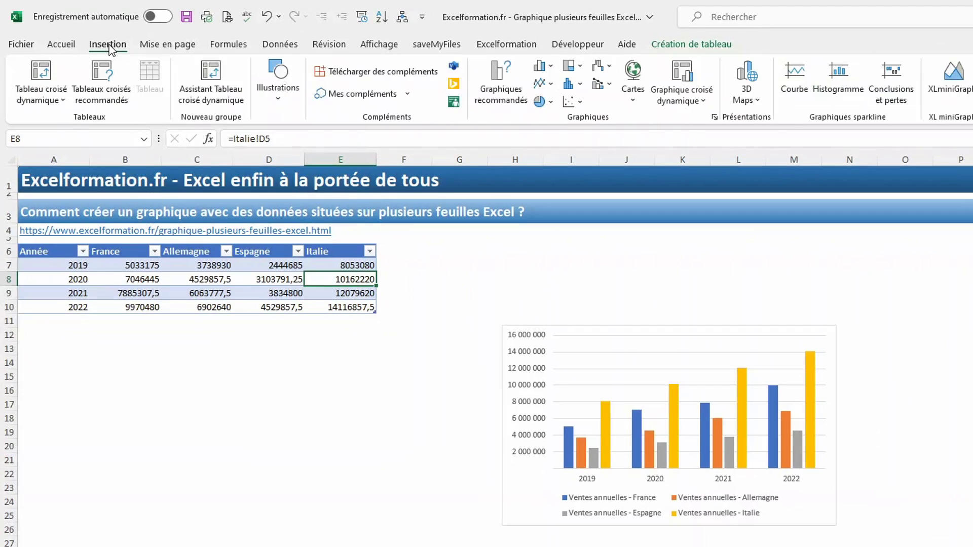
{"action": "left_click", "coordinate": [546, 85]}
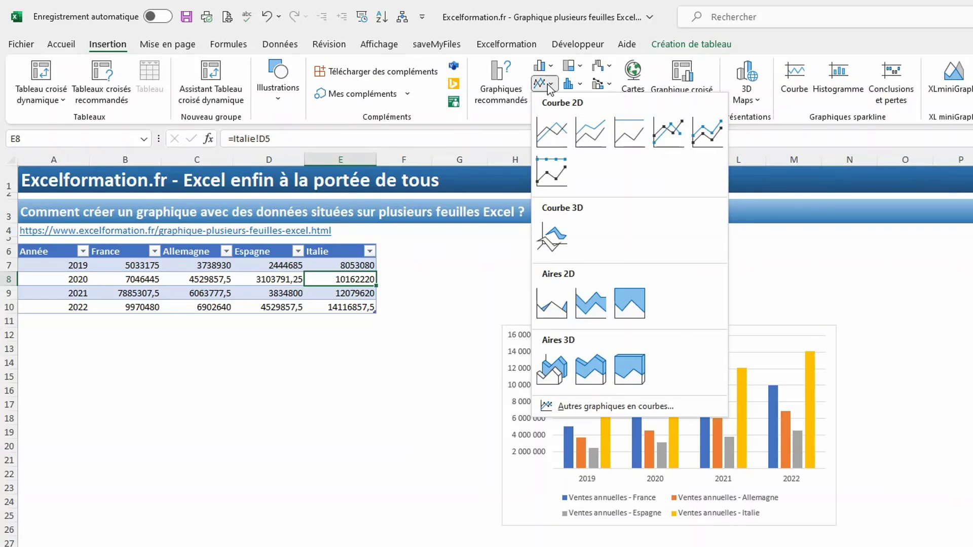
{"action": "left_click", "coordinate": [552, 133]}
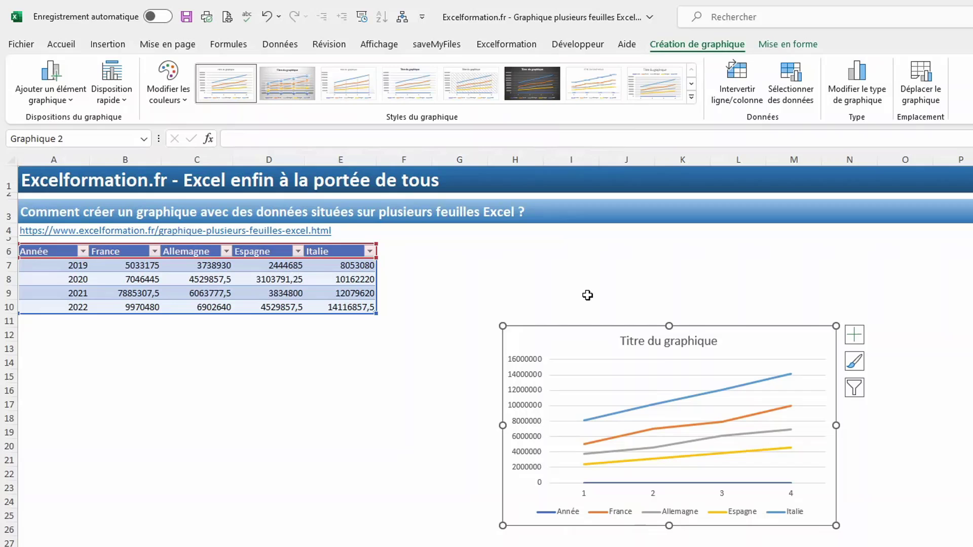
{"action": "left_click_drag", "start_coordinate": [581, 325], "coordinate": [268, 362]}
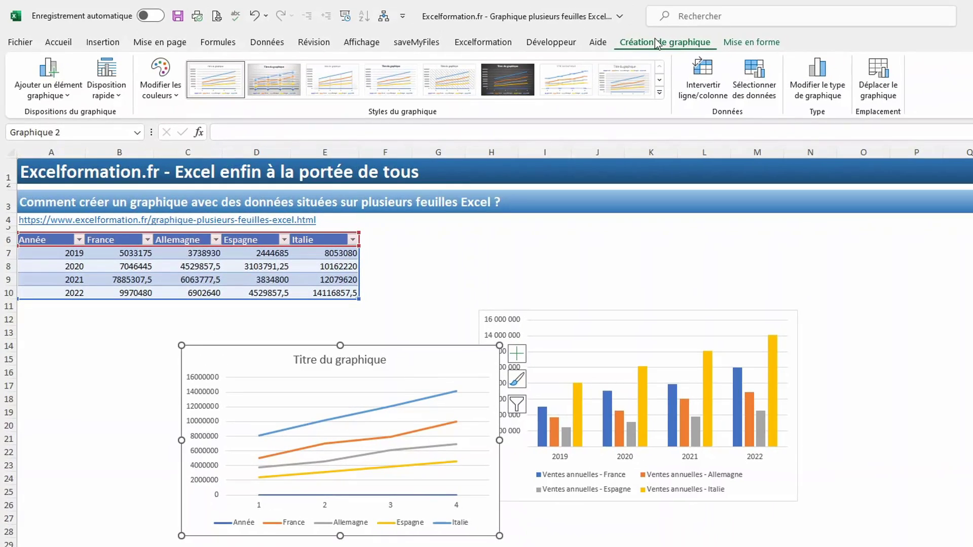
- Set the line chart's horizontal axis labels to the years in A7:A10 of the summary table
{"action": "left_click", "coordinate": [754, 82]}
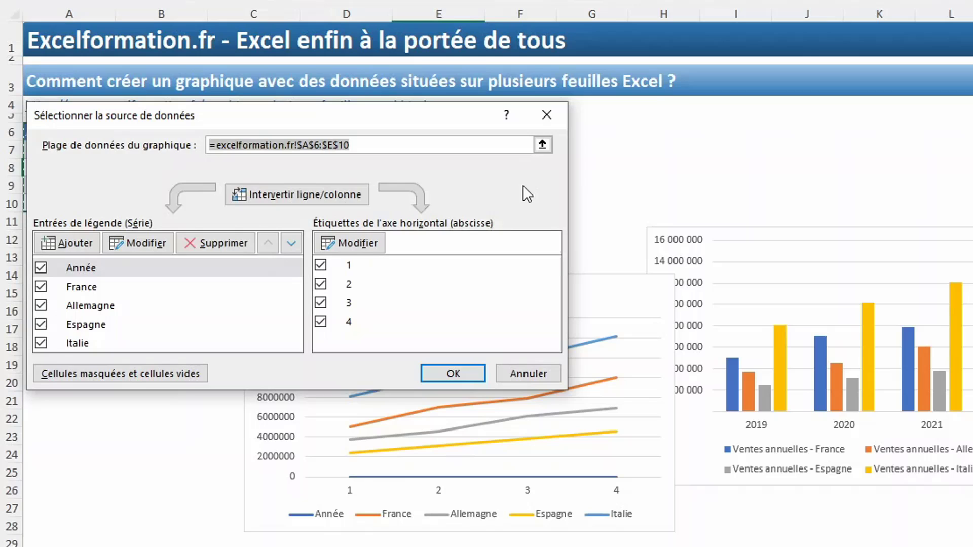
{"action": "left_click", "coordinate": [373, 244]}
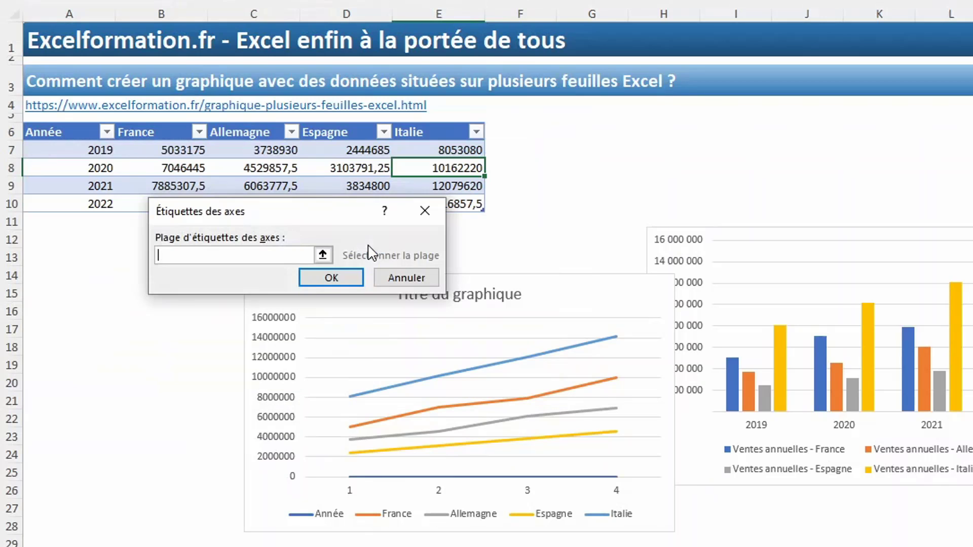
{"action": "left_click", "coordinate": [80, 148]}
{"action": "left_click_drag", "start_coordinate": [81, 148], "coordinate": [80, 206]}
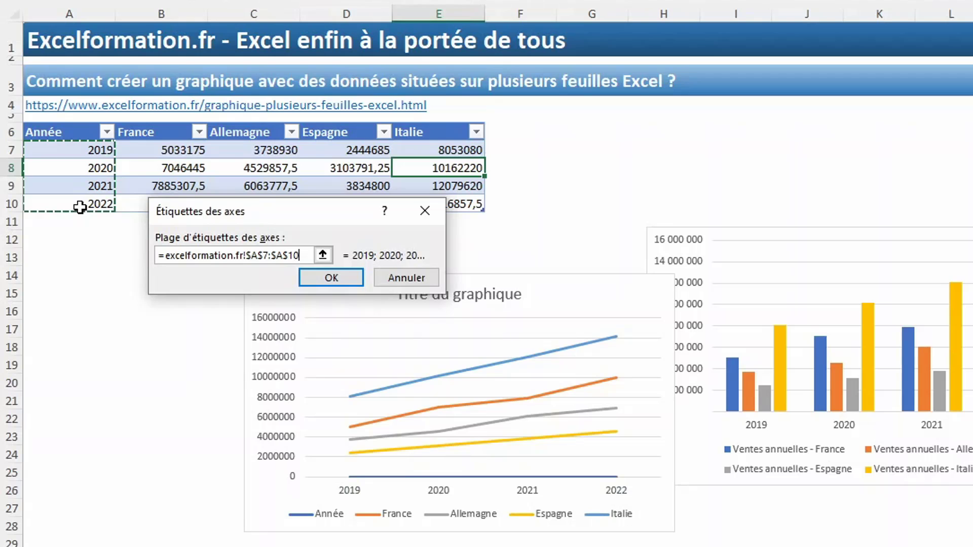
{"action": "left_click", "coordinate": [351, 284]}
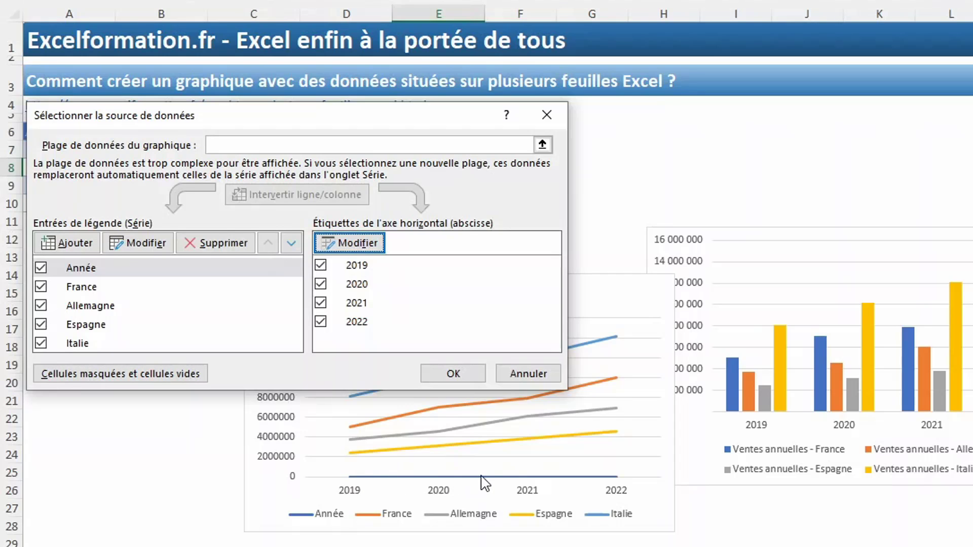
- Remove the Année series from the line chart's data source and apply the changes
{"action": "left_click", "coordinate": [92, 272]}
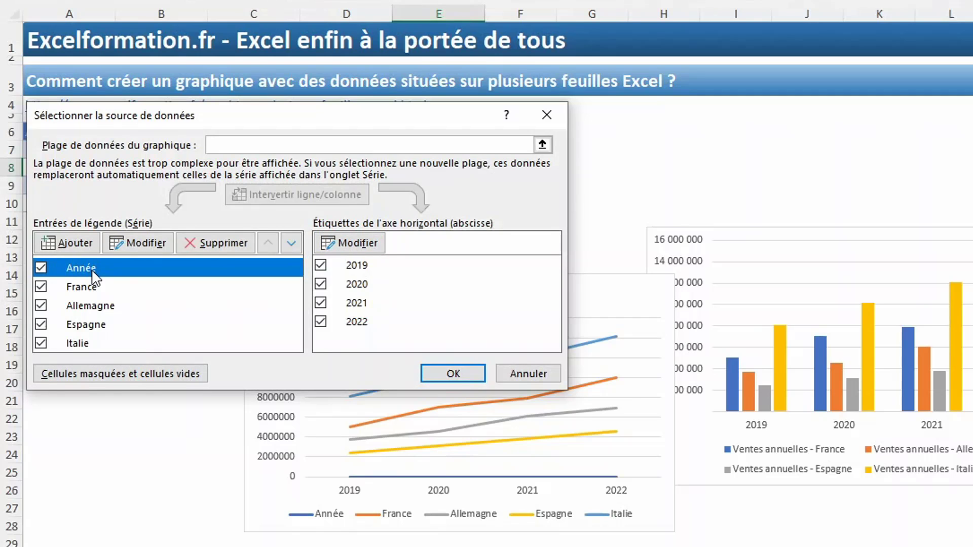
{"action": "left_click", "coordinate": [224, 244]}
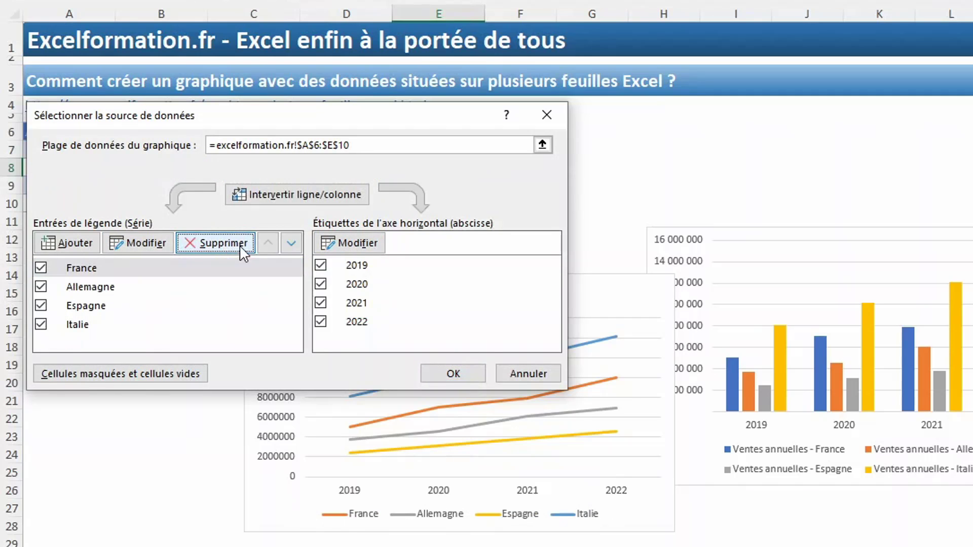
{"action": "left_click", "coordinate": [453, 374]}
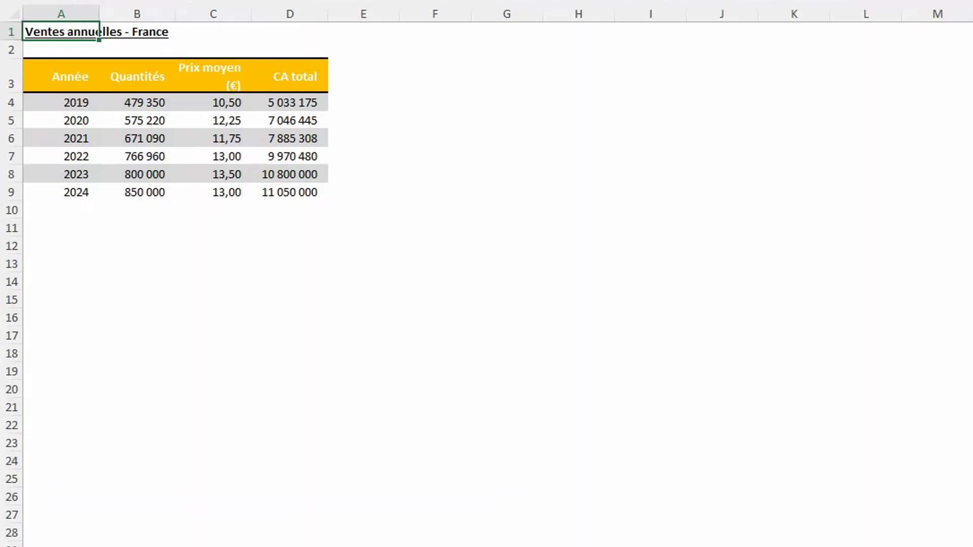
- Review the country sheets, extend the summary table down to row 12 for 2023 and 2024, and move the line chart clear of the column chart
{"action": "key", "text": "ctrl+Page_Down"}
{"action": "key", "text": "ctrl+Page_Down"}
{"action": "key", "text": "ctrl+Page_Down"}
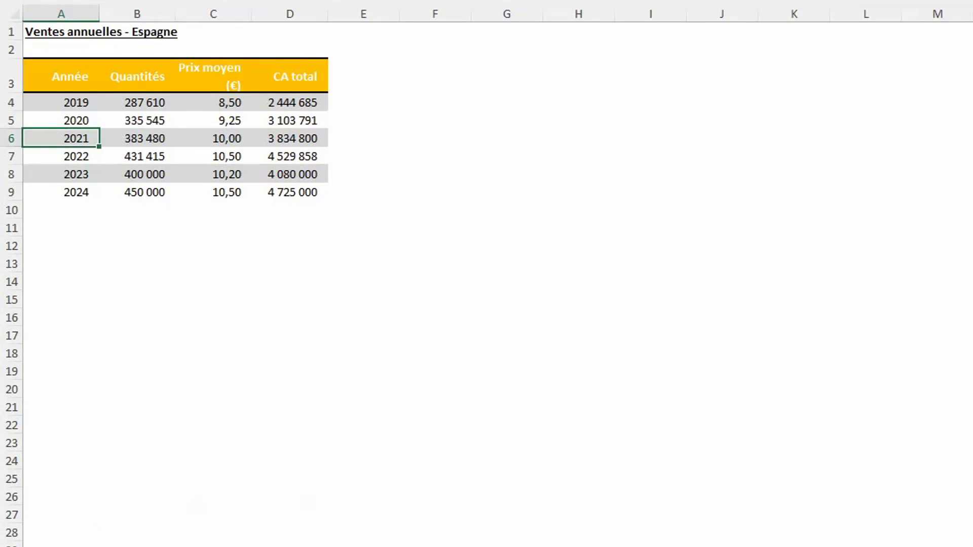
{"action": "key", "text": "ctrl+Page_Down"}
{"action": "key", "text": "ctrl+Page_Down"}
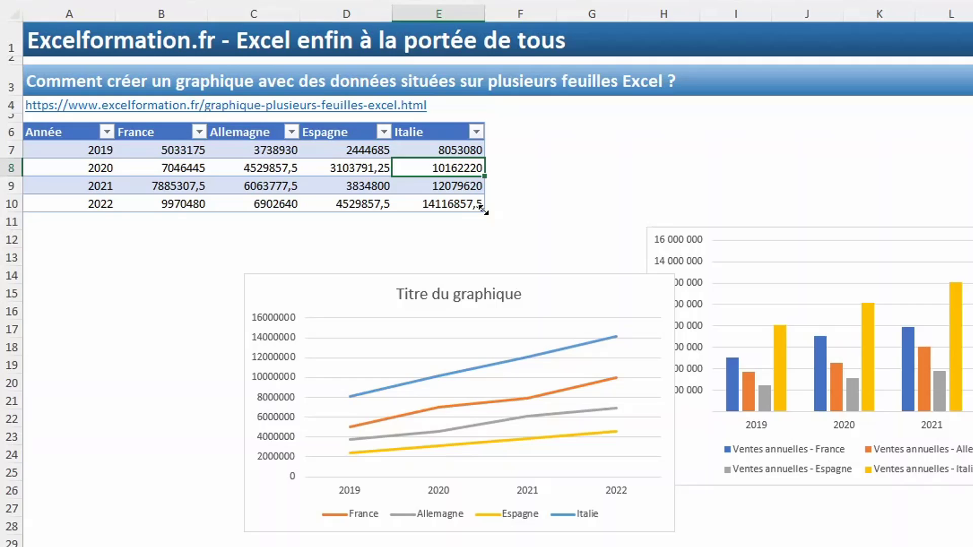
{"action": "left_click_drag", "start_coordinate": [483, 210], "coordinate": [481, 240]}
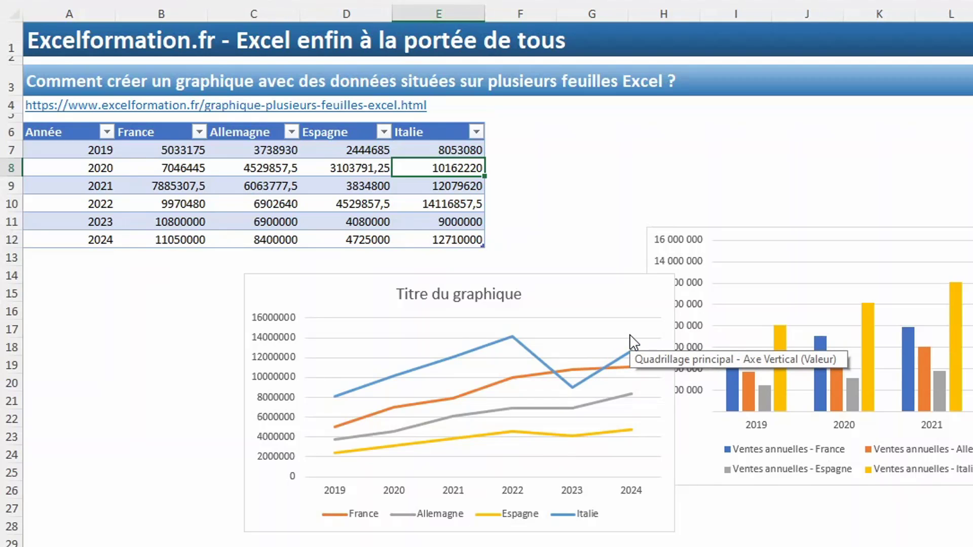
{"action": "left_click_drag", "start_coordinate": [603, 282], "coordinate": [538, 287]}
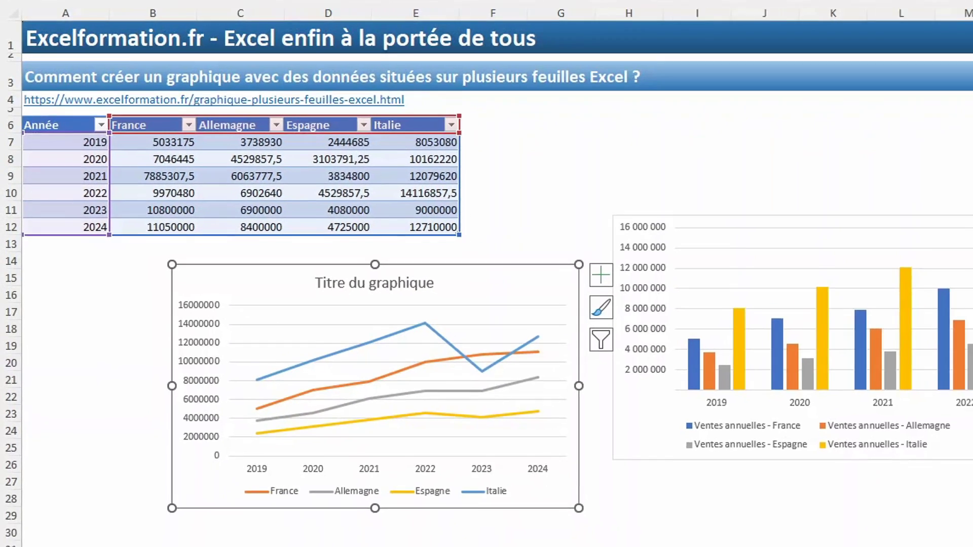